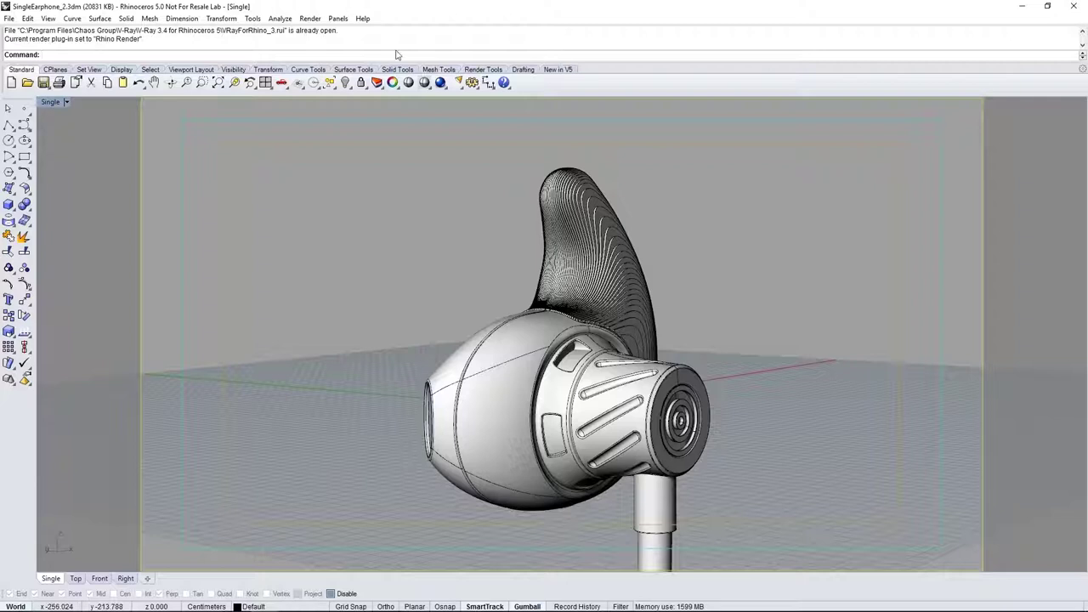
Make V-Ray for Rhino the current renderer from the Render menu.
left_click(322, 20)
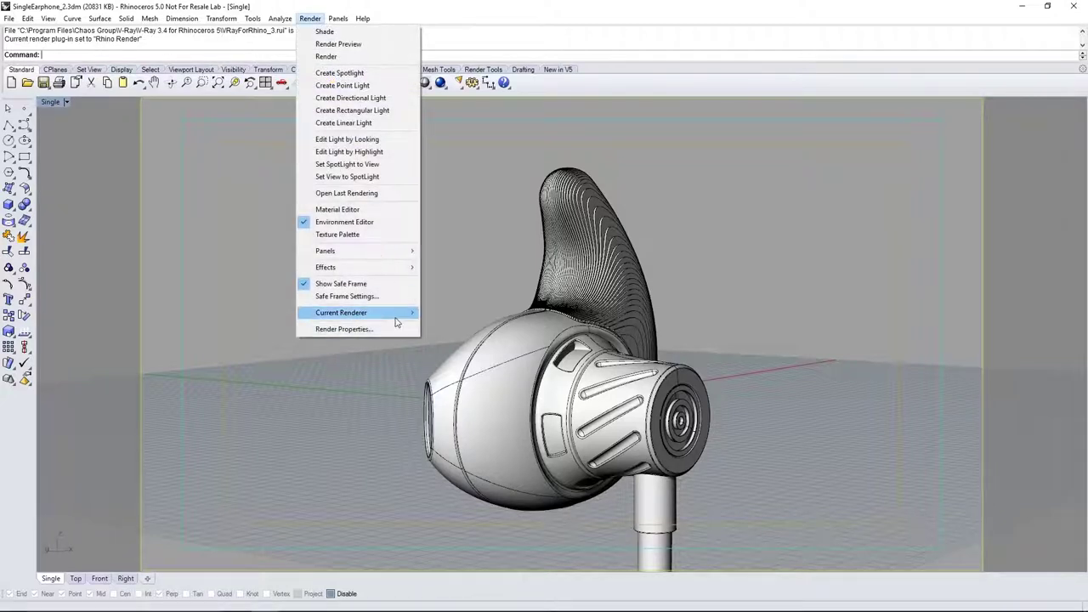
mouse_move(400, 313)
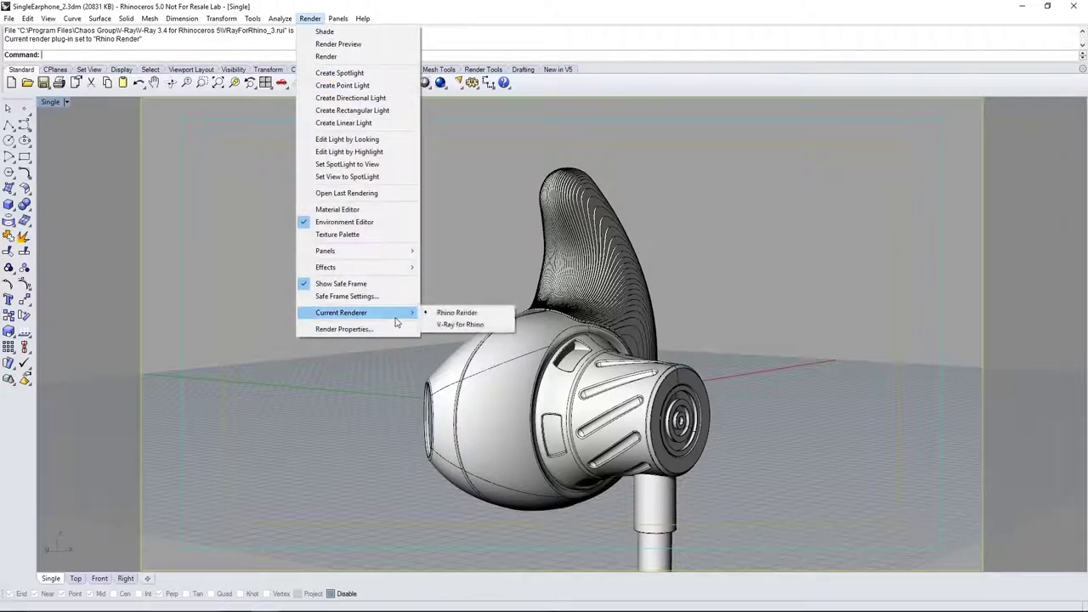
left_click(492, 327)
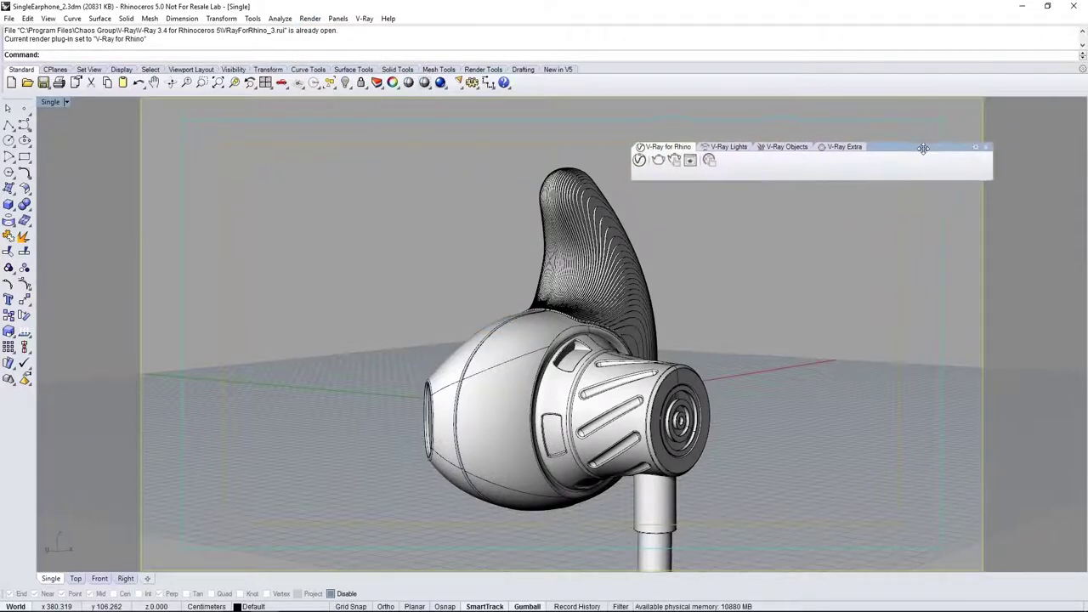
Dock the V-Ray toolbar top right and browse its frame buffer, lighting, object and extra tools.
left_click_drag(925, 145, 1014, 93)
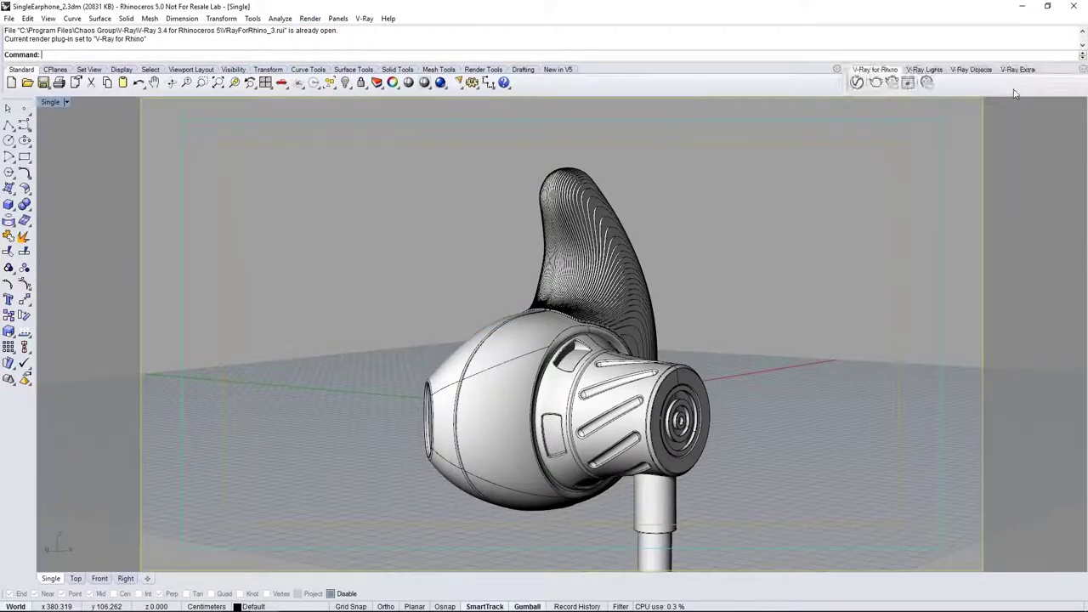
left_click(908, 85)
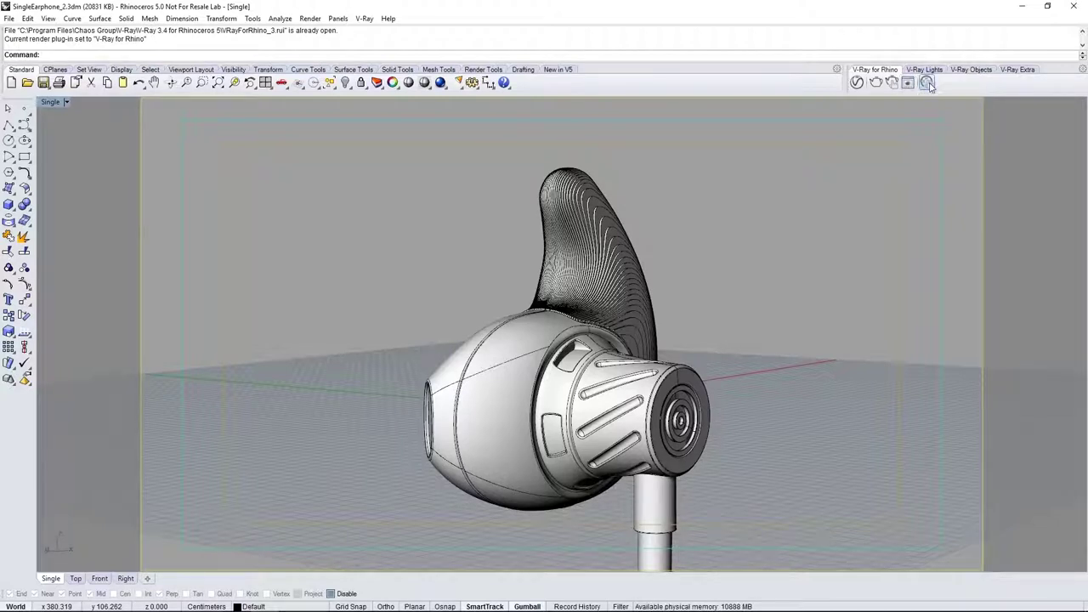
left_click(929, 70)
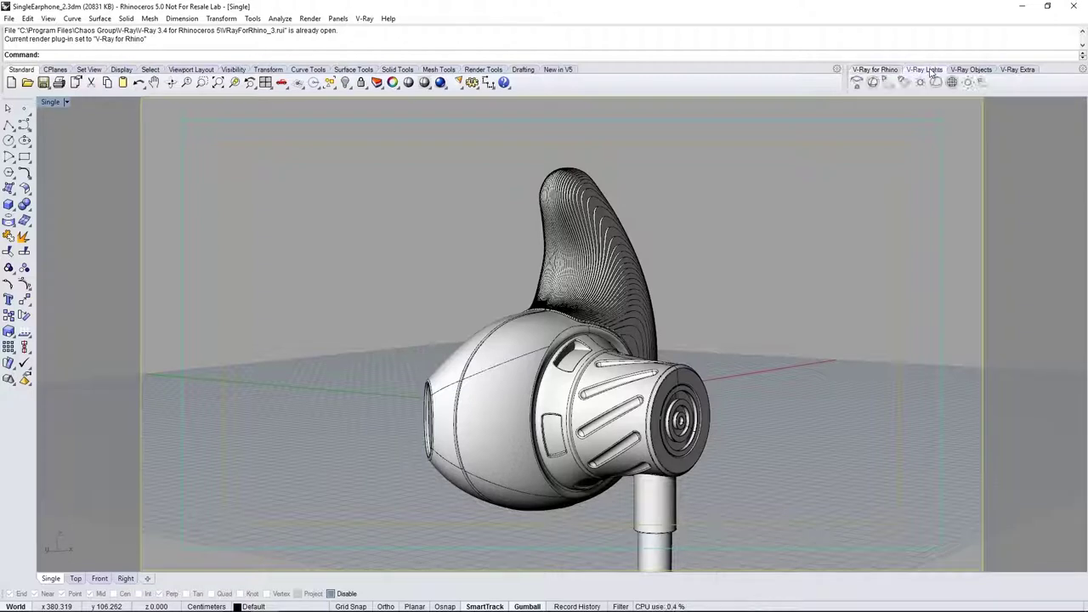
left_click(971, 71)
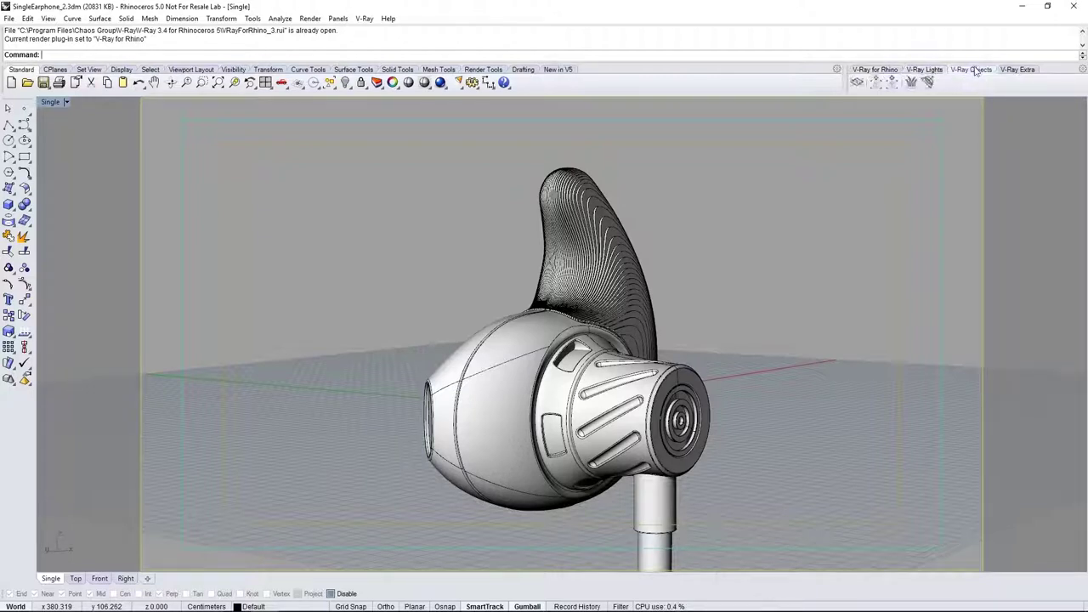
left_click(1006, 71)
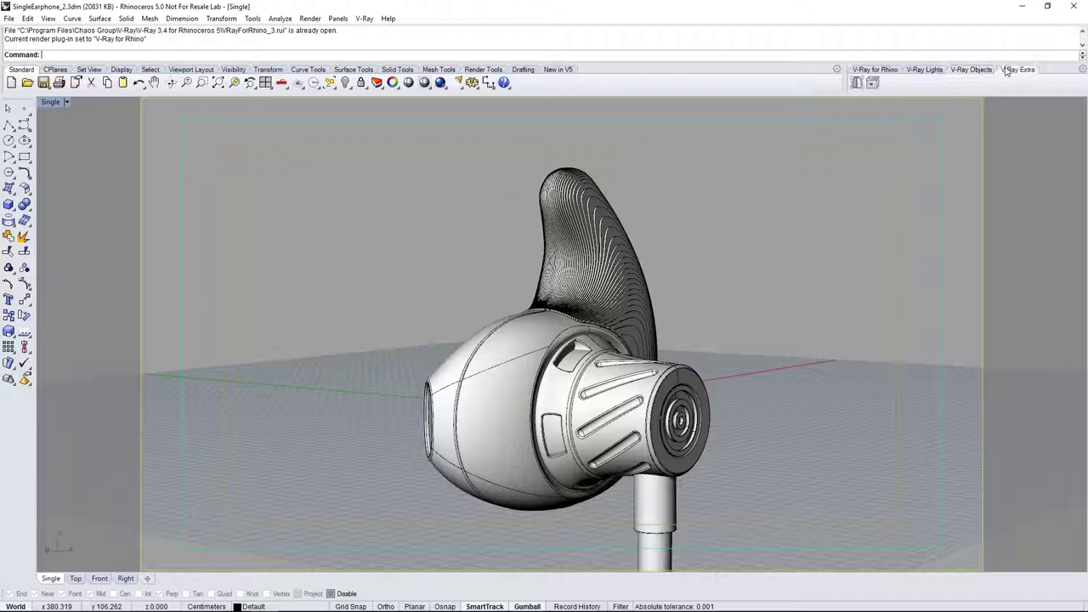
left_click(879, 71)
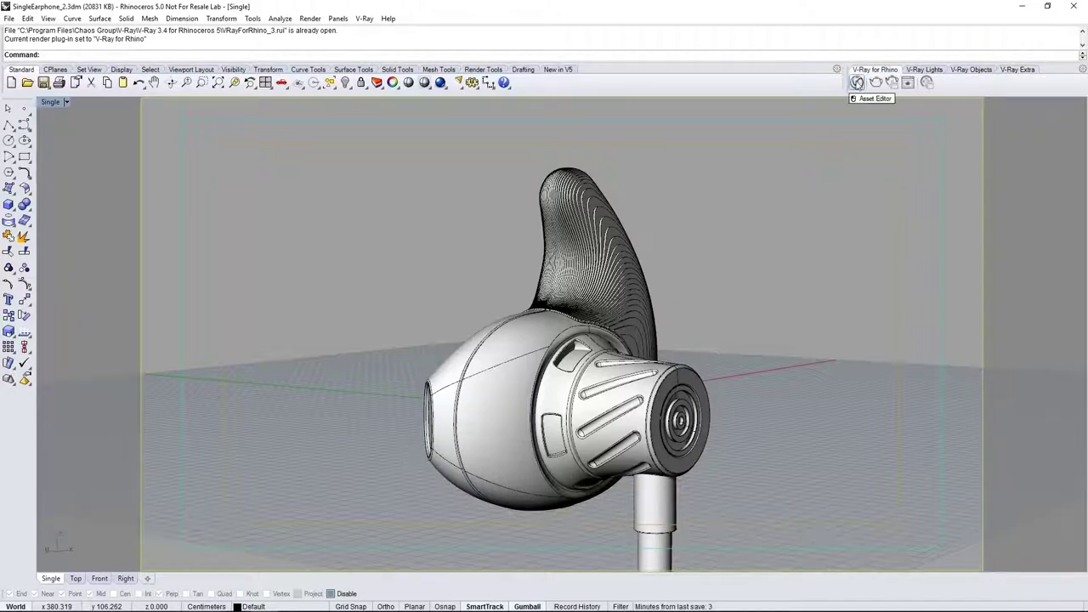
Open the V-Ray Asset Editor and select all objects in the model.
left_click(857, 82)
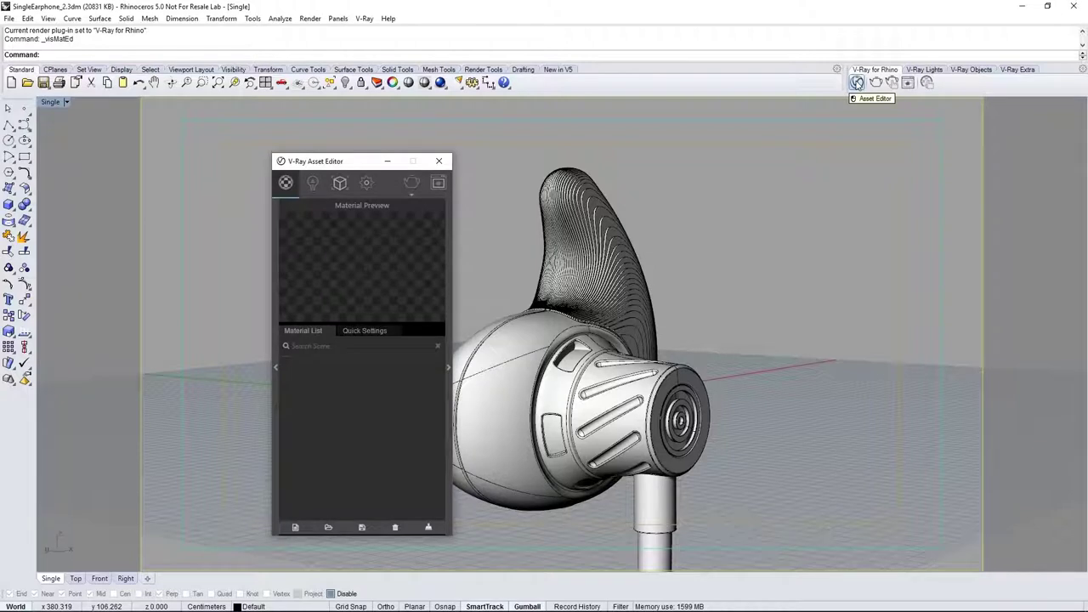
left_click(486, 254)
key("ctrl+a")
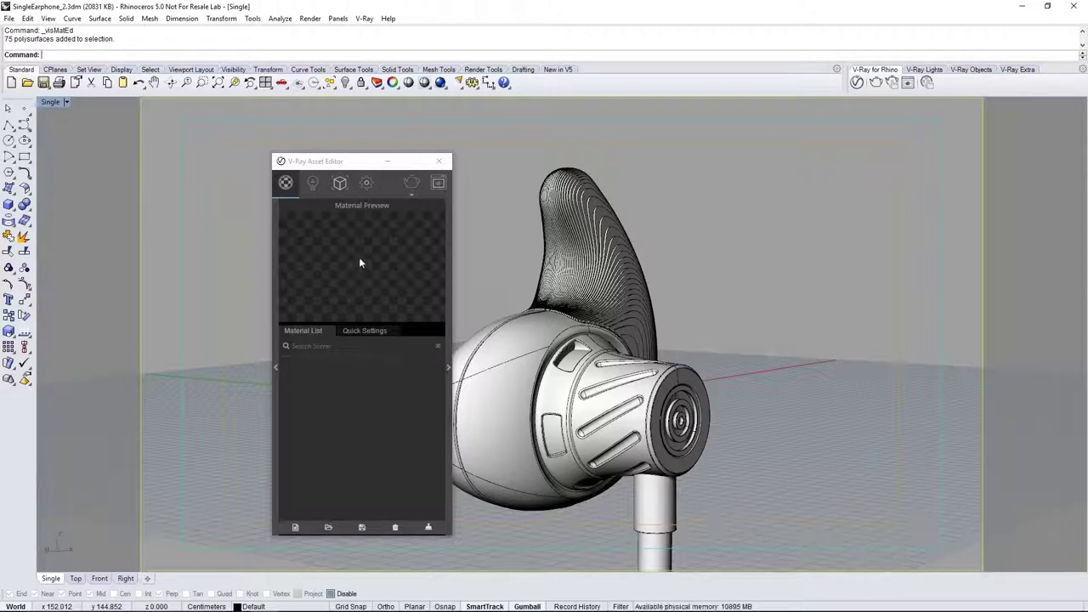
Browse the Lights, Geometry and Settings tabs and open the render-mode list.
left_click(316, 183)
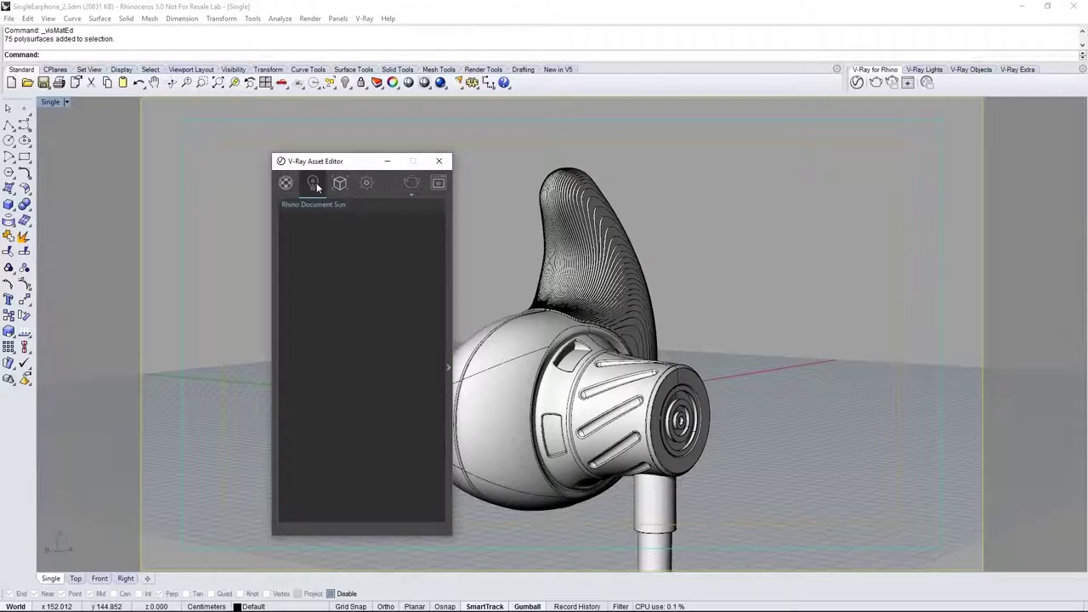
left_click(340, 183)
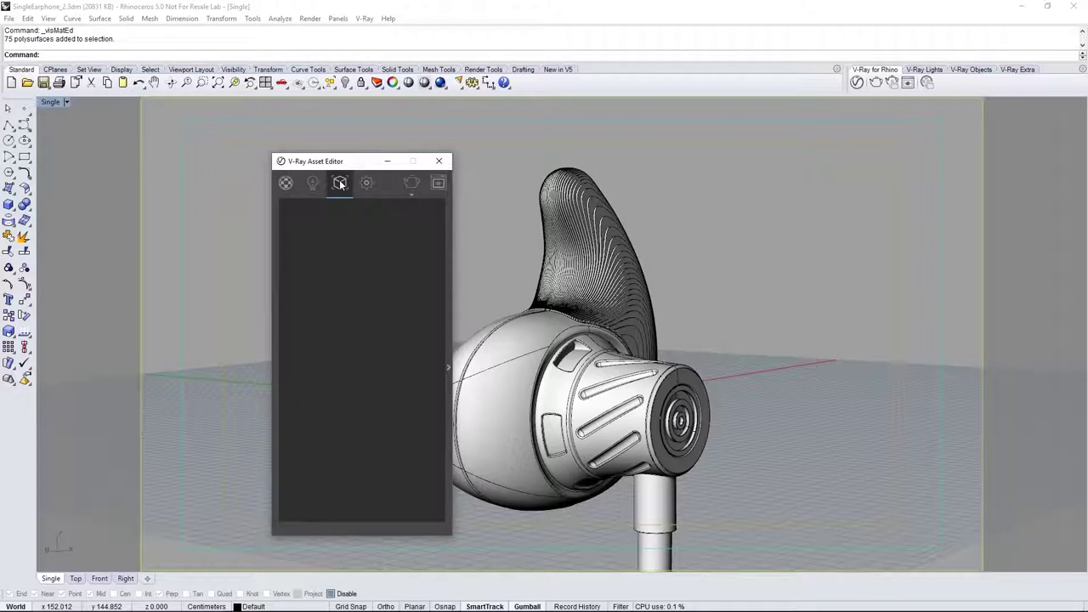
left_click(367, 182)
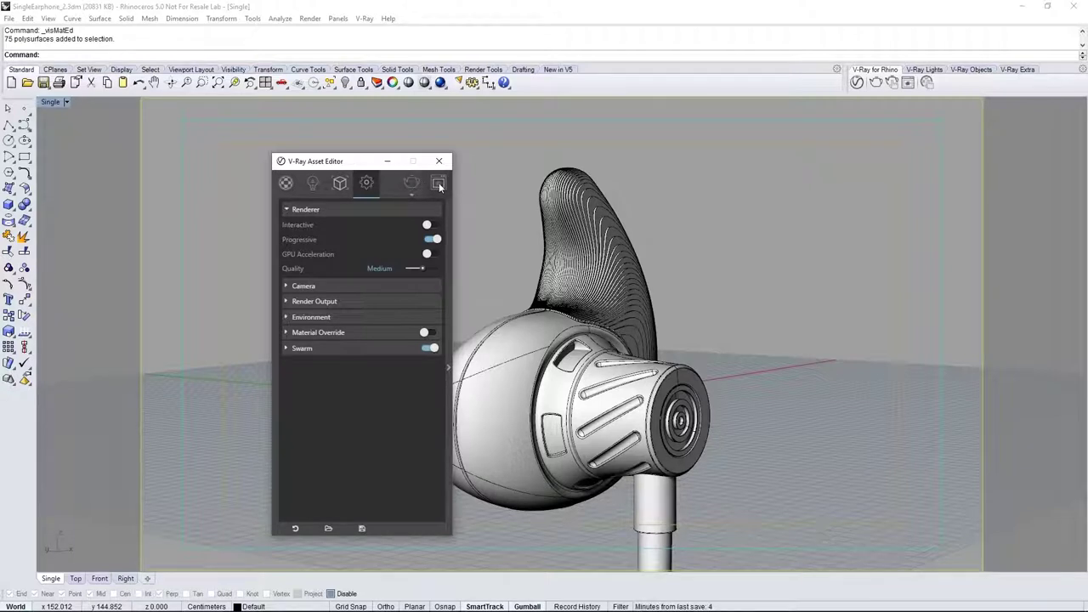
left_click(412, 194)
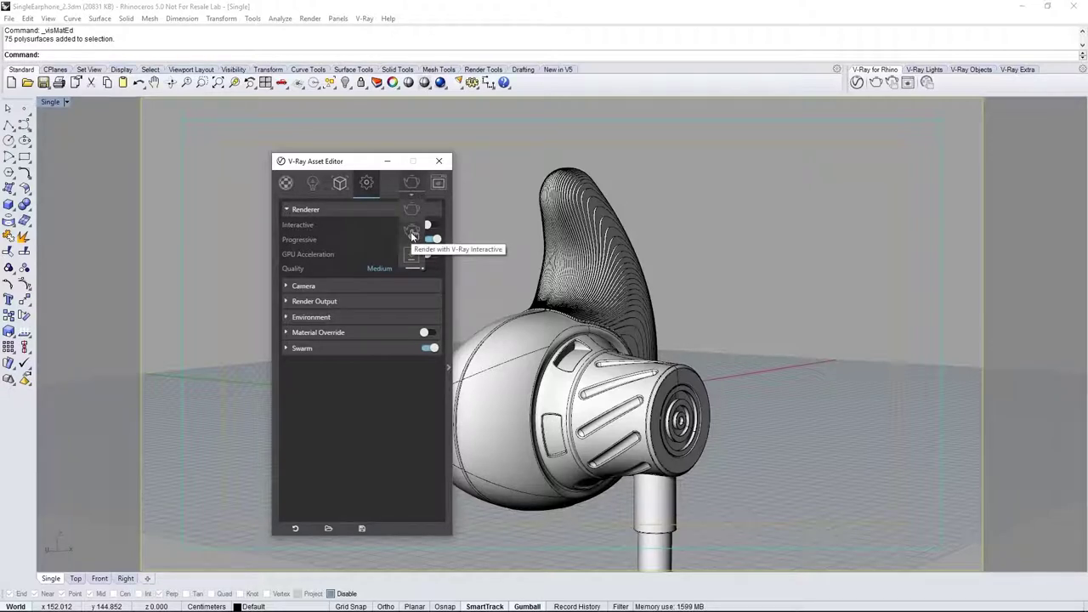
Start a V-Ray Interactive render, move the frame buffer aside, and show scene materials.
left_click(412, 235)
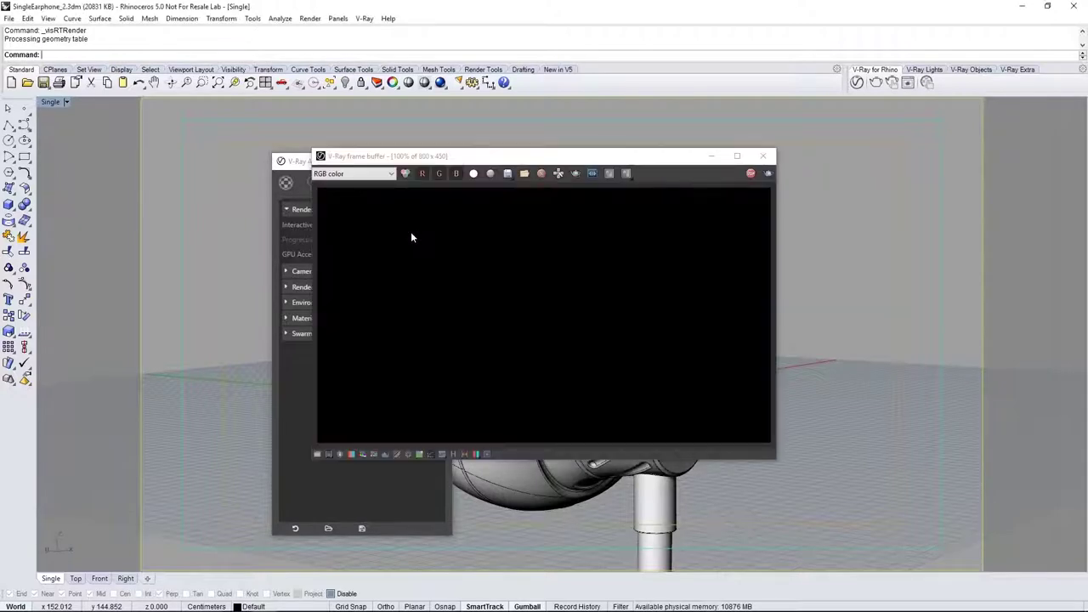
left_click_drag(551, 161, 836, 208)
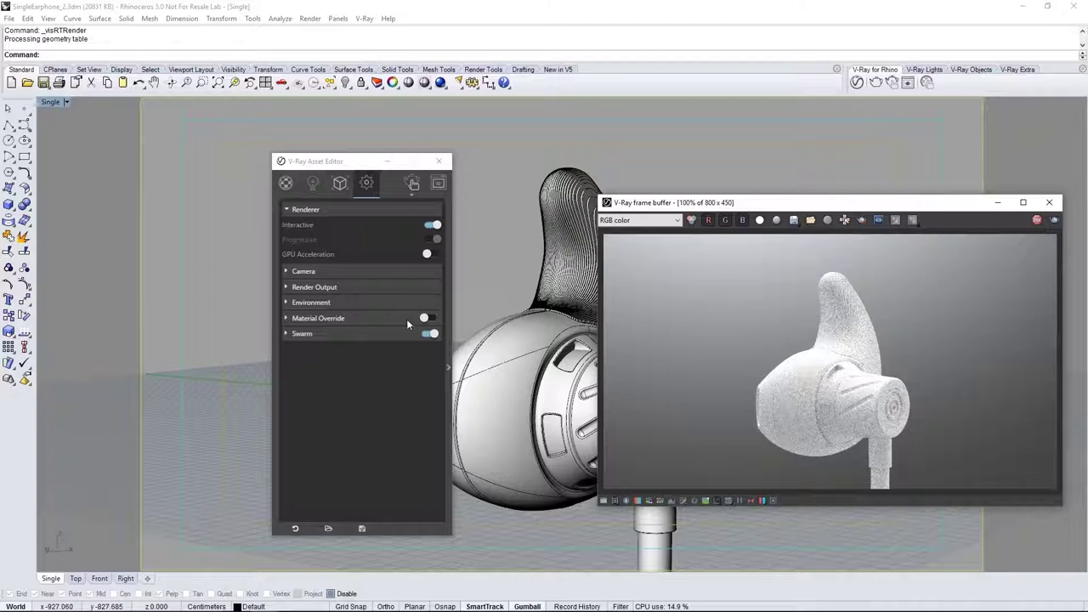
left_click(286, 183)
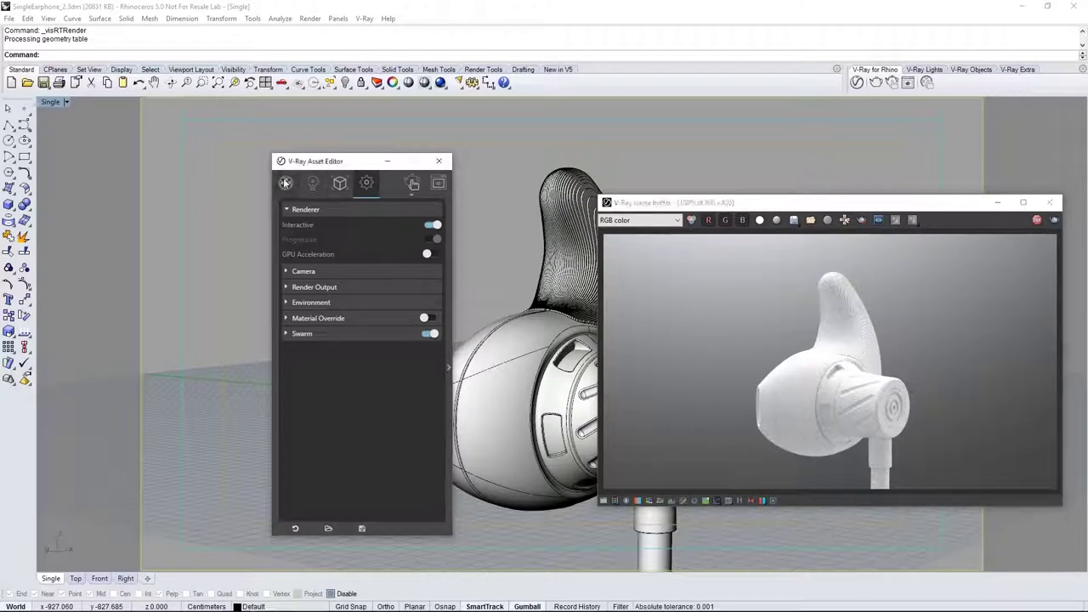
left_click(285, 183)
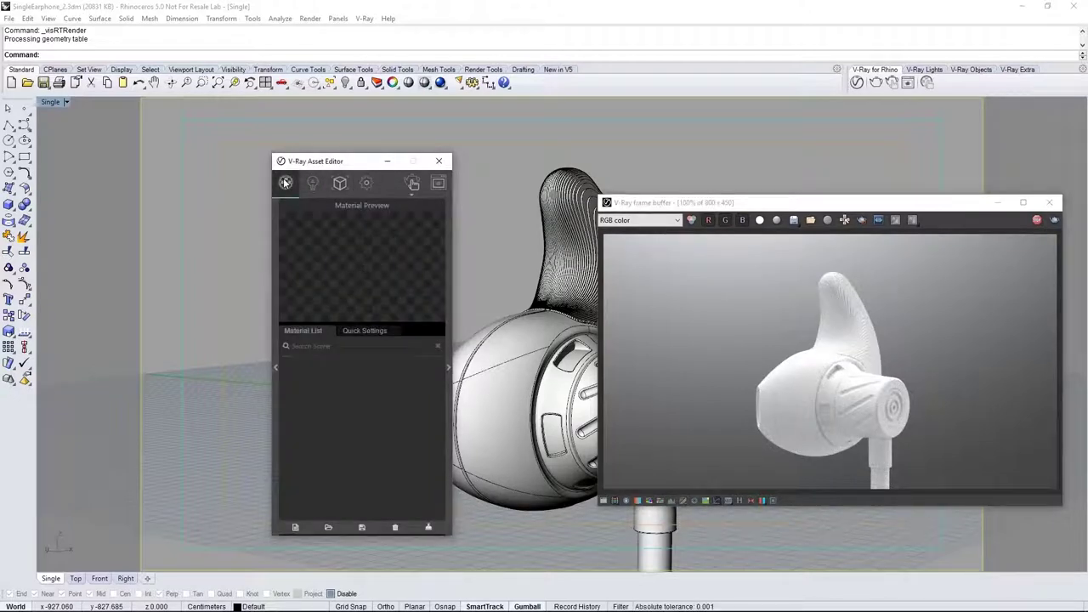
Add a new Generic material and rename it to 'Cord'.
left_click(296, 528)
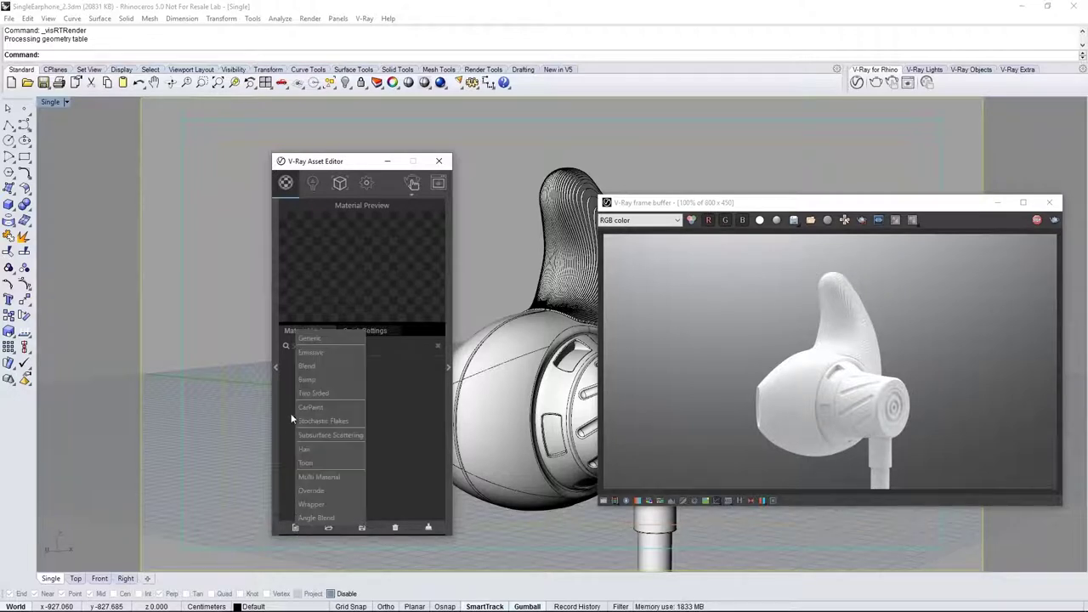
left_click(306, 340)
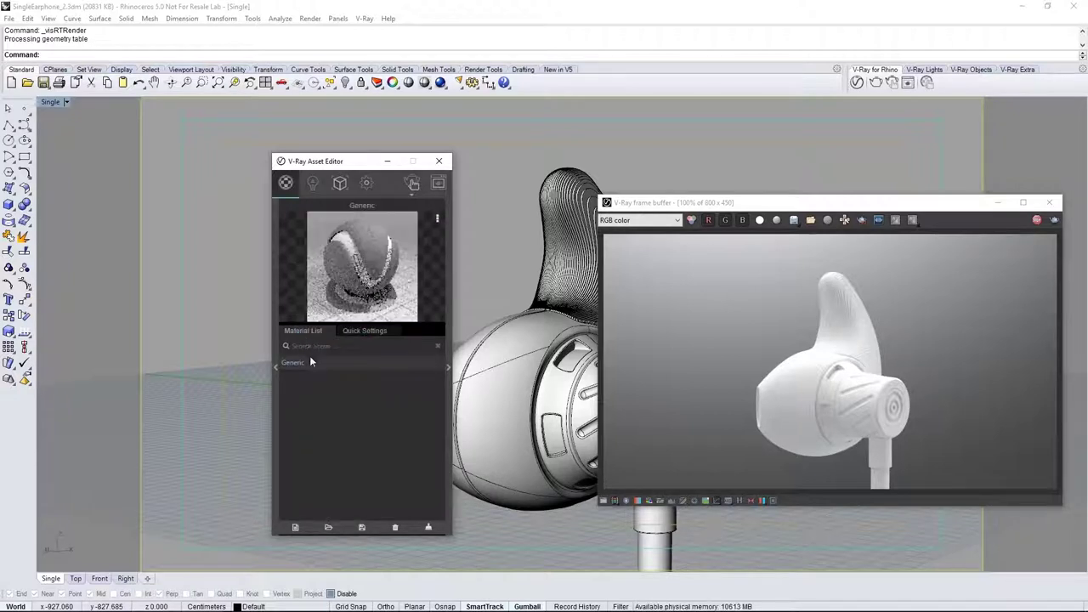
right_click(312, 362)
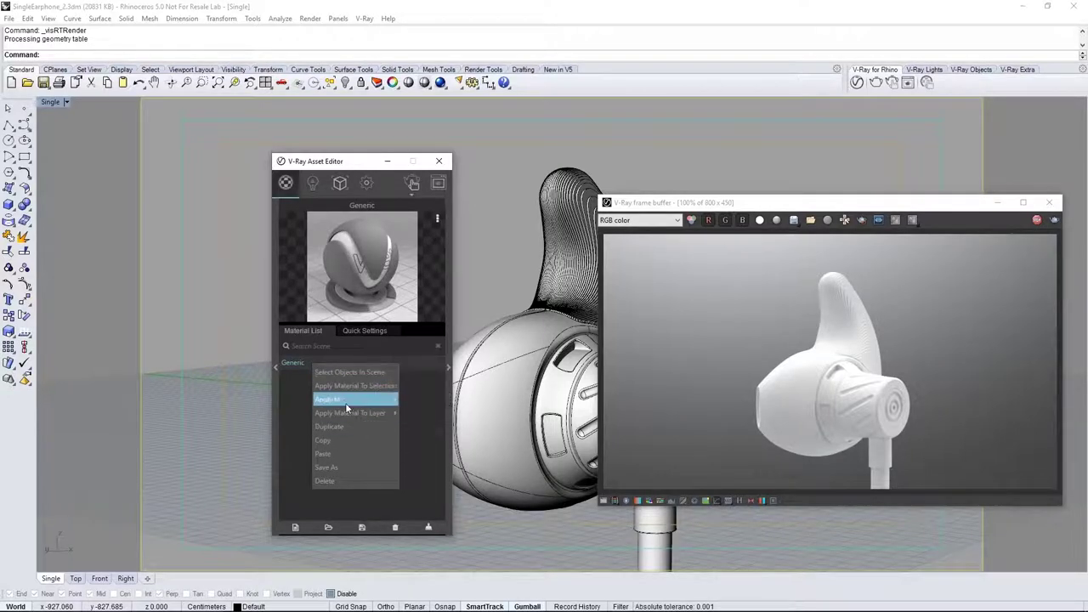
left_click(294, 374)
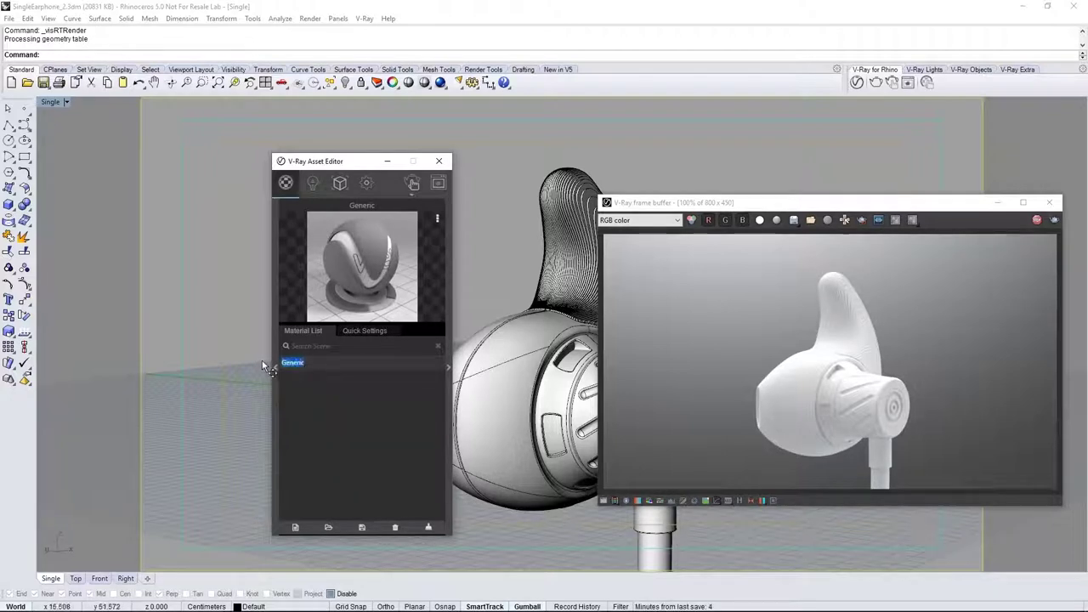
type("Cord")
key("Return")
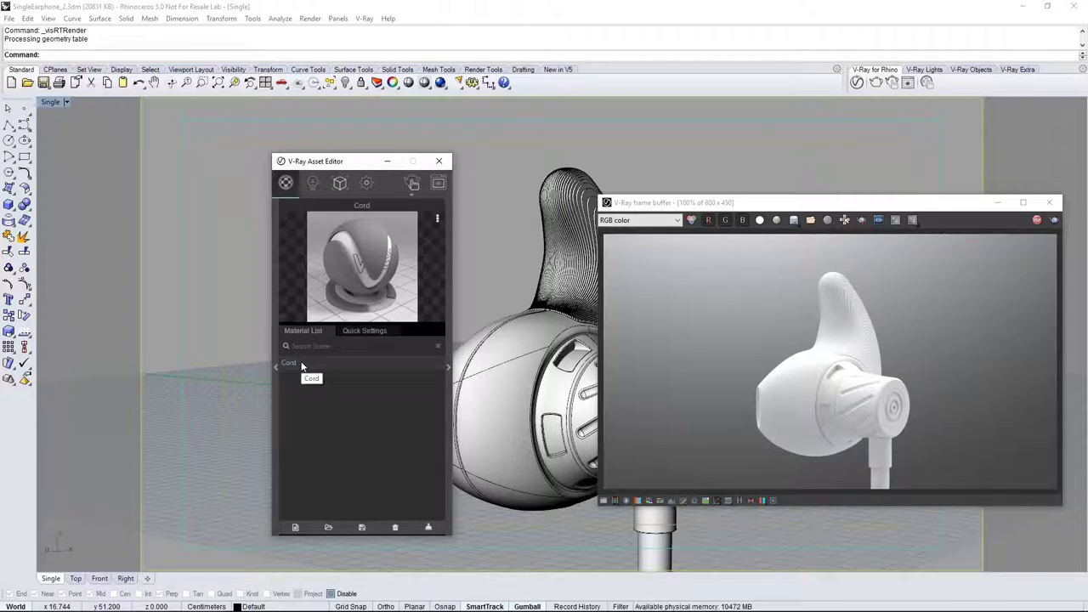
Apply the Cord material to the selected earphone cord.
left_click(655, 557)
right_click(351, 366)
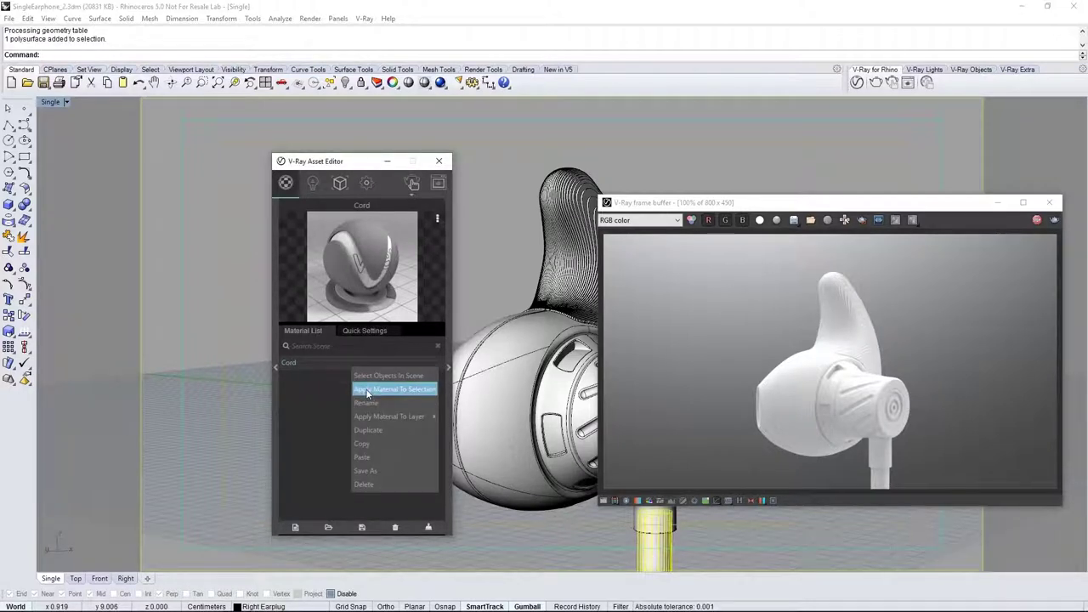
left_click(367, 390)
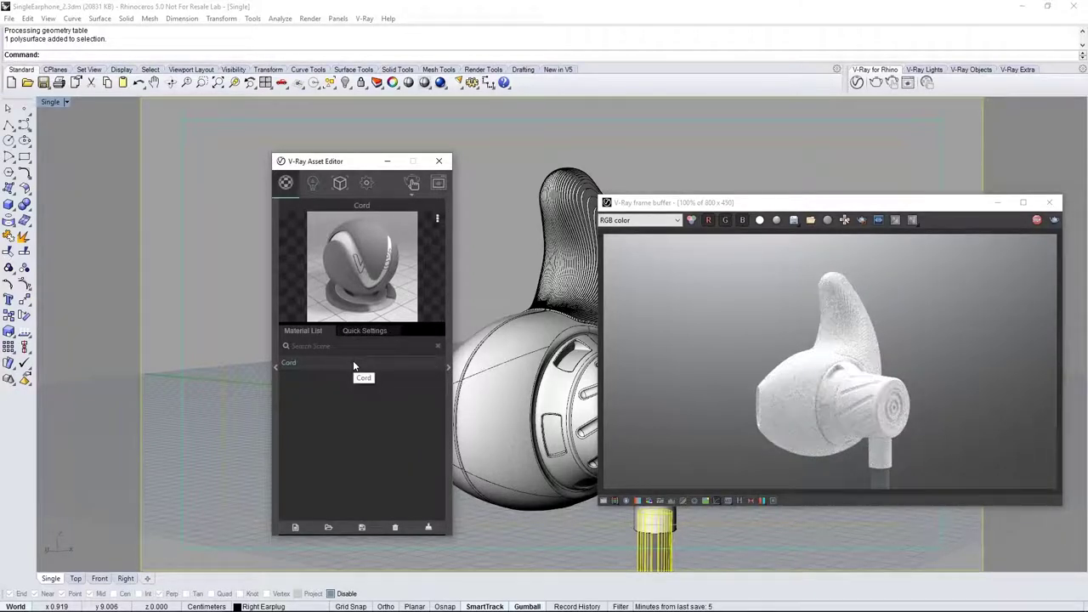
Make Cord a Plastic material with a lighter diffuse colour and adjusted reflection.
left_click(360, 330)
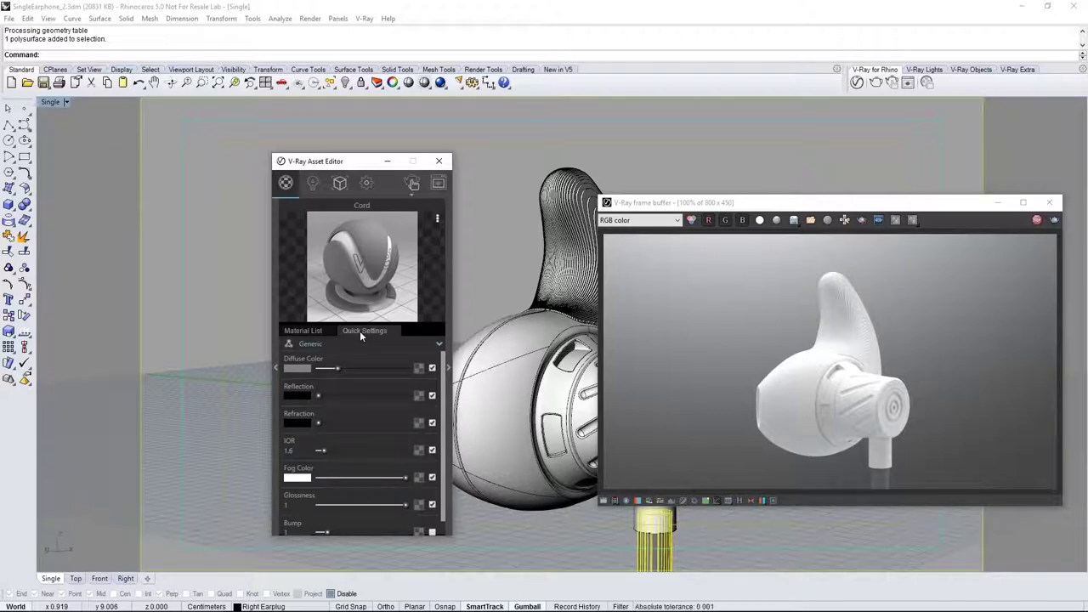
left_click(360, 346)
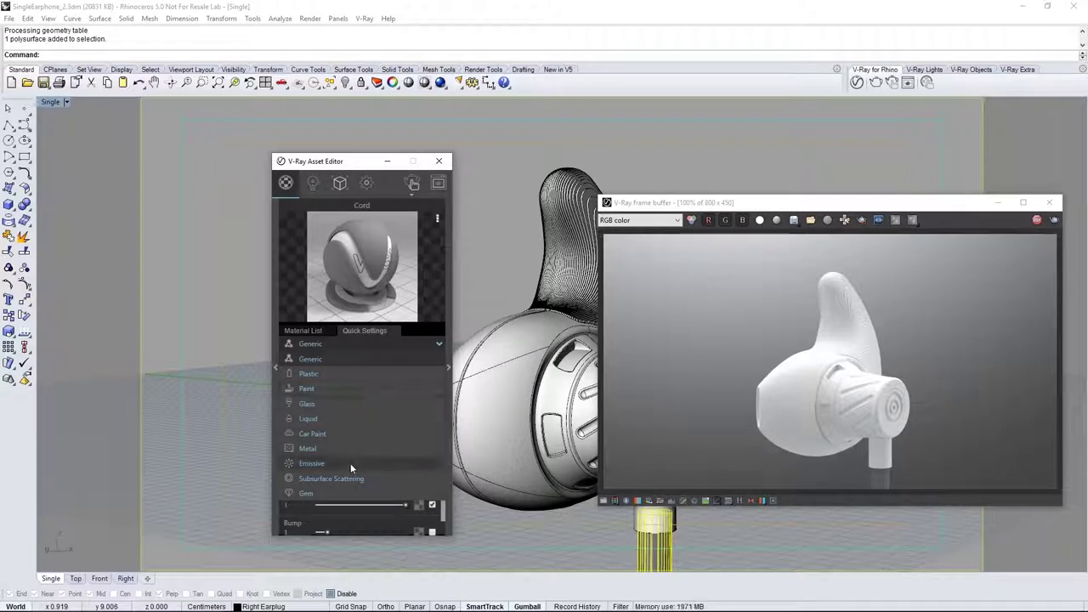
left_click(351, 380)
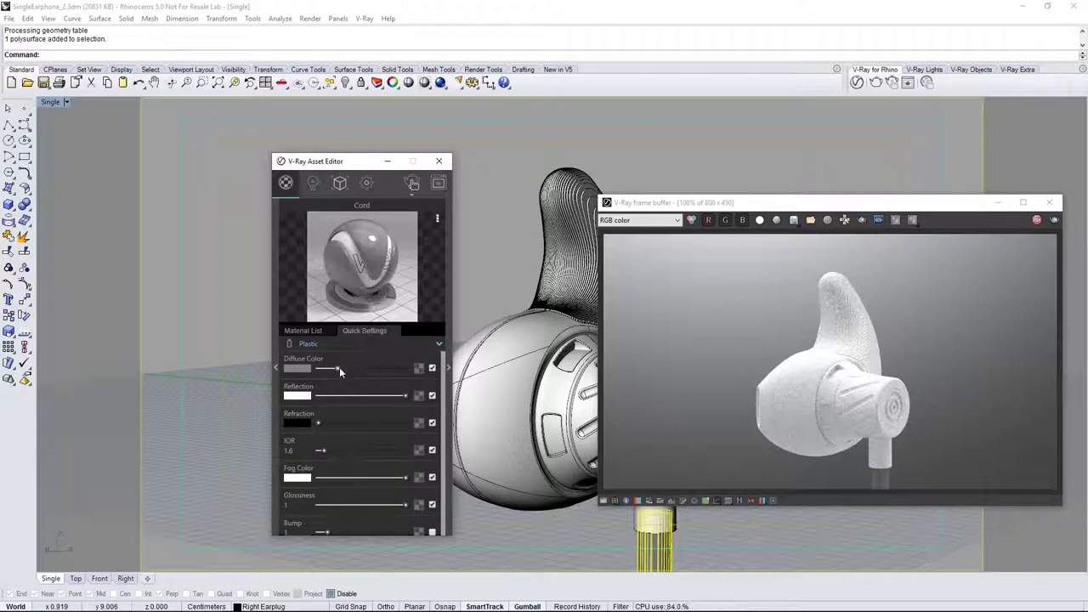
left_click_drag(339, 368, 381, 397)
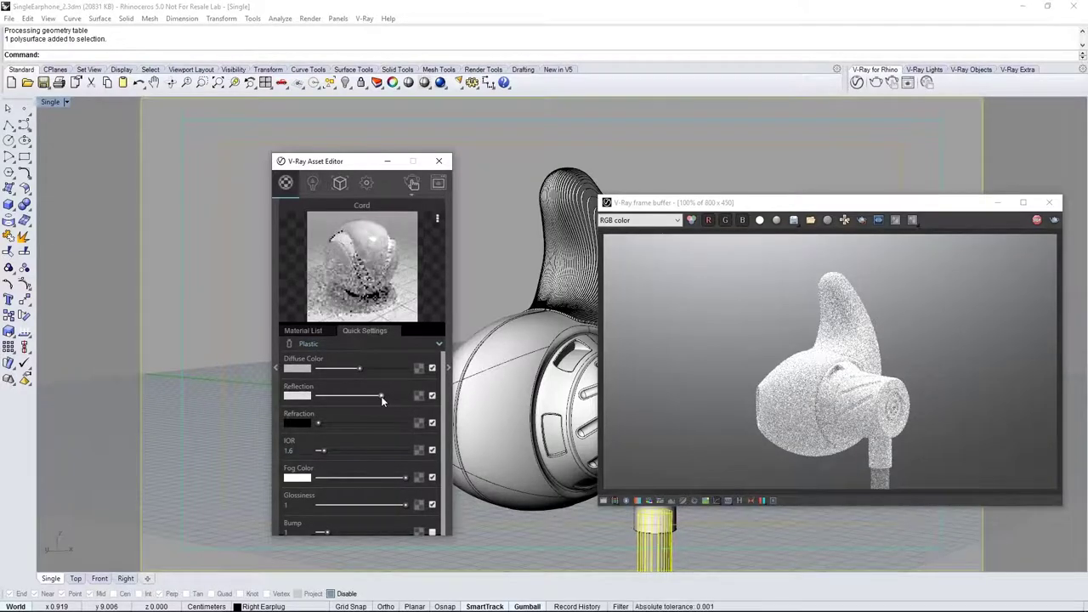
left_click_drag(404, 505, 391, 506)
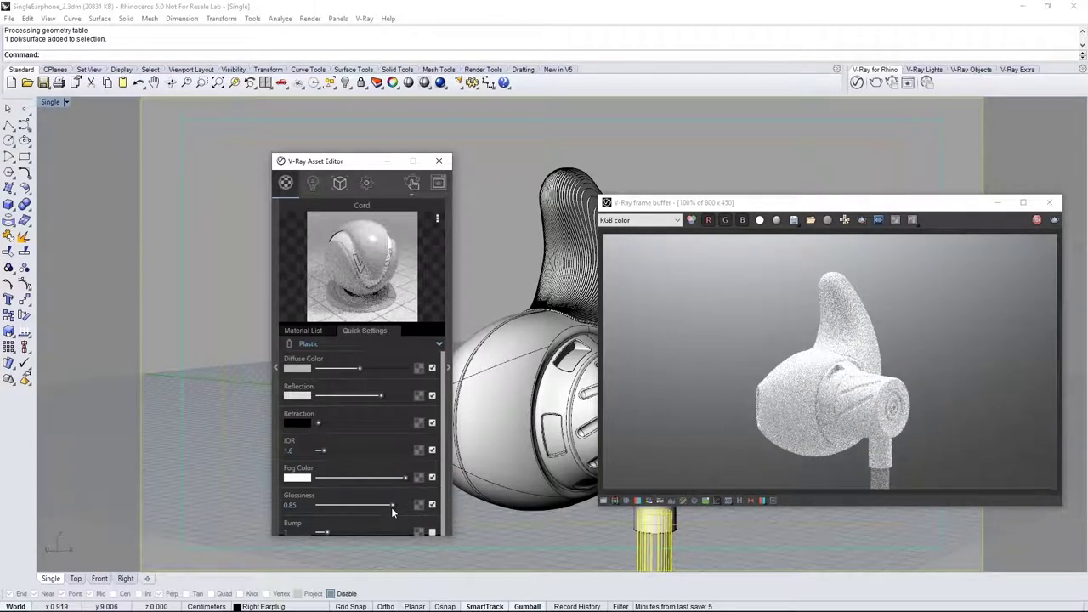
left_click(317, 332)
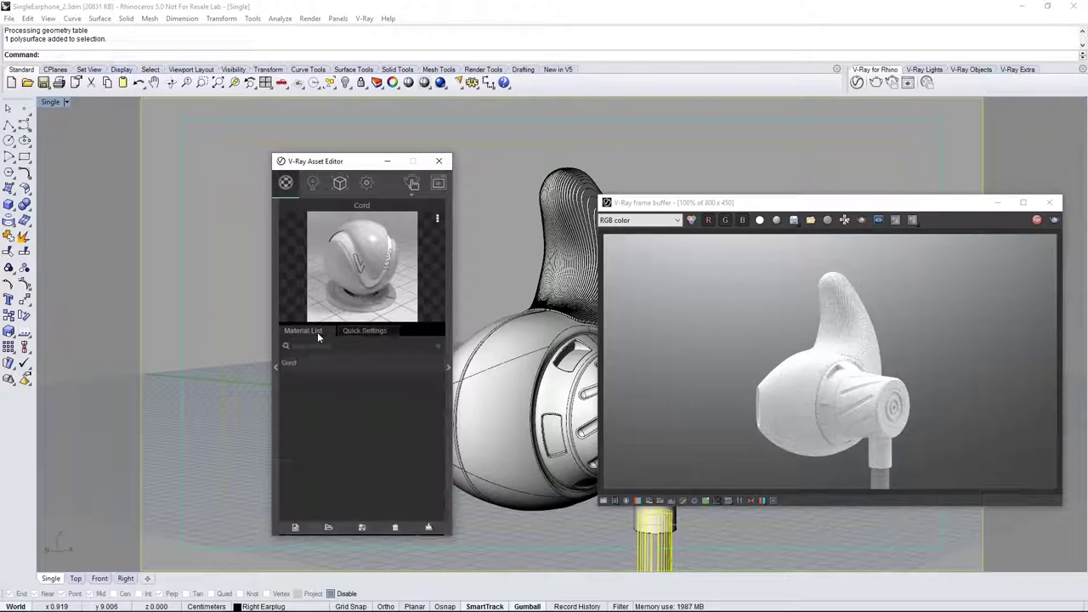
Add Silver Blurry from the library, apply it to the earbud nozzle, and lower its reflection.
left_click(277, 366)
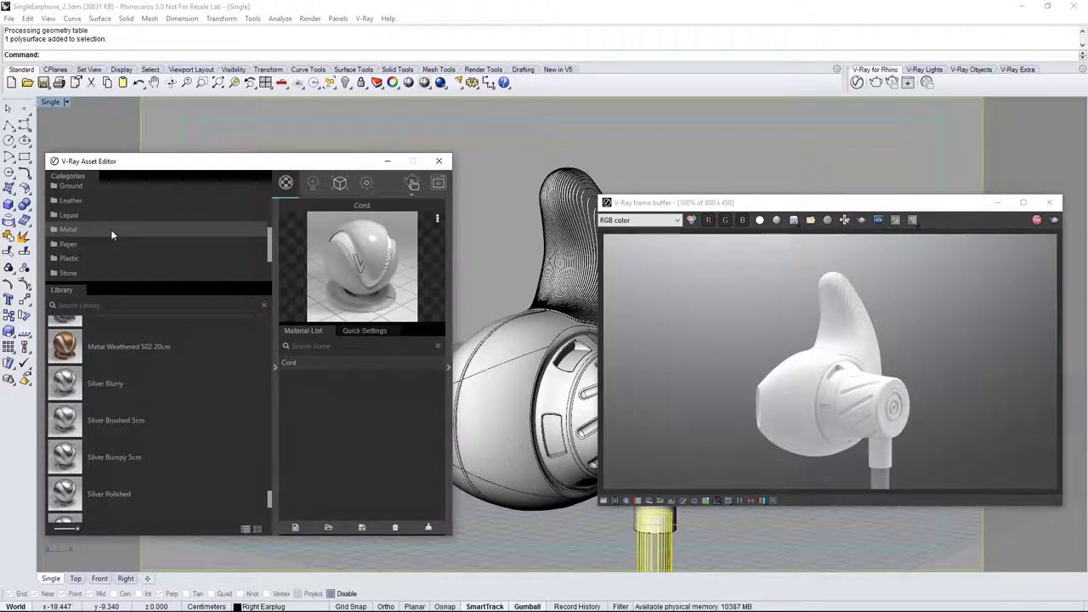
scroll(219, 234, "up", 3)
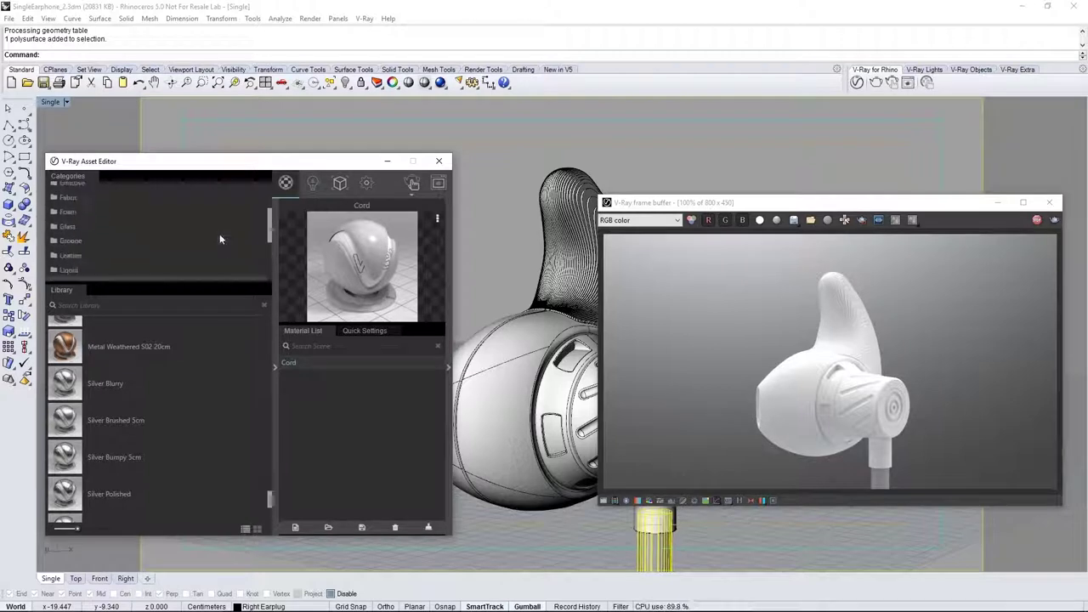
scroll(219, 235, "down", 2)
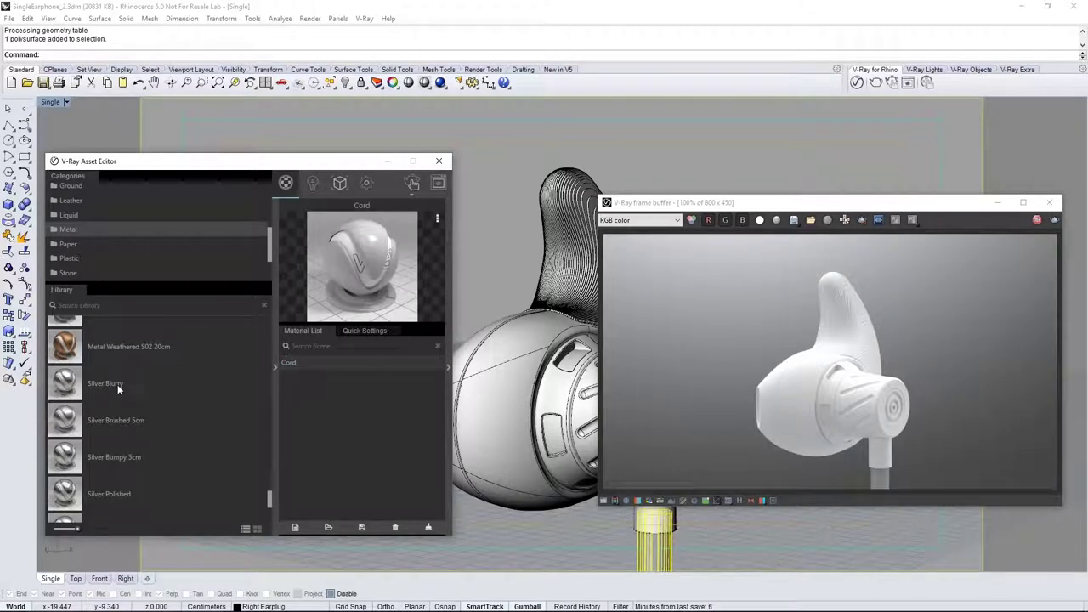
left_click_drag(117, 384, 347, 412)
left_click(566, 398)
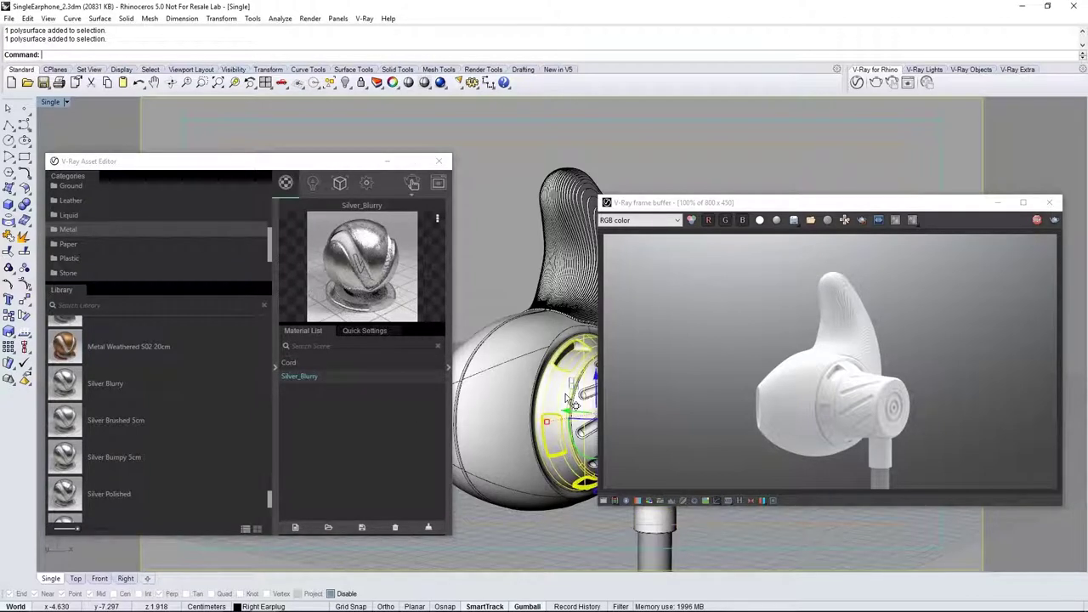
right_click(334, 378)
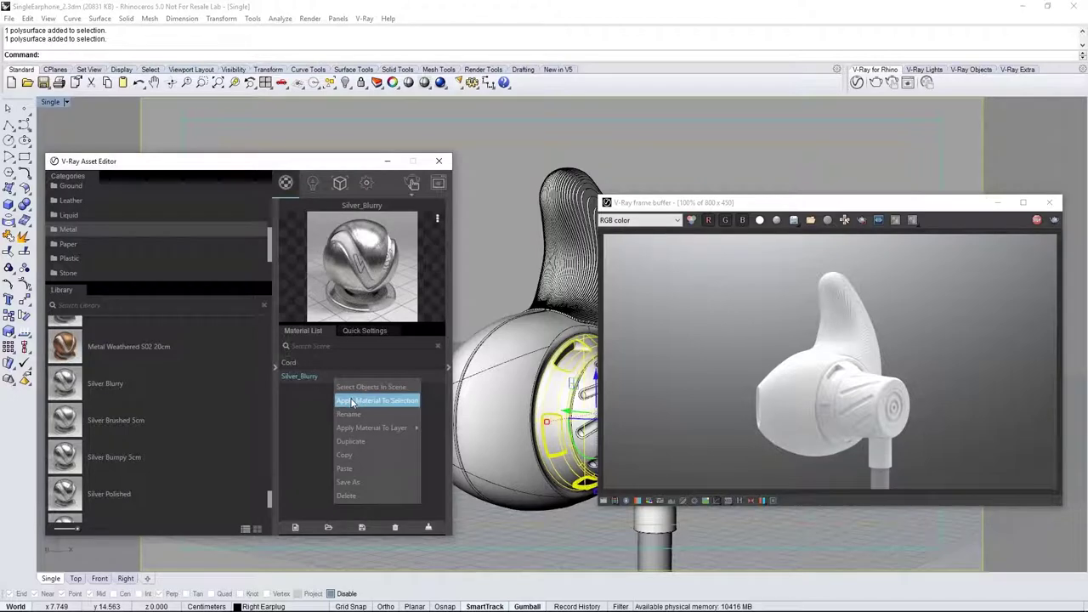
left_click(352, 401)
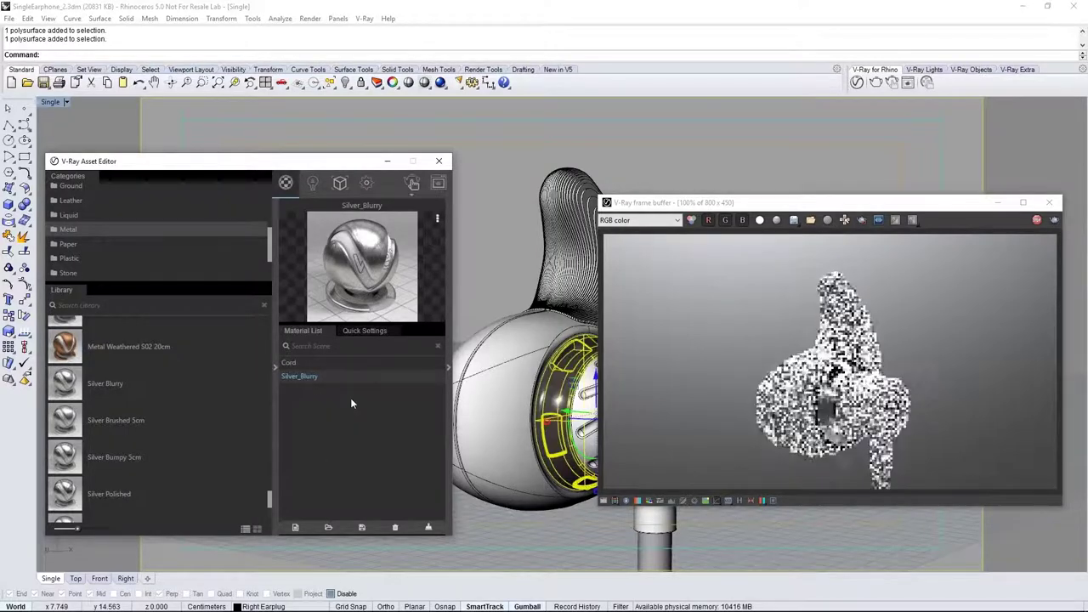
left_click(362, 331)
left_click_drag(382, 396, 338, 397)
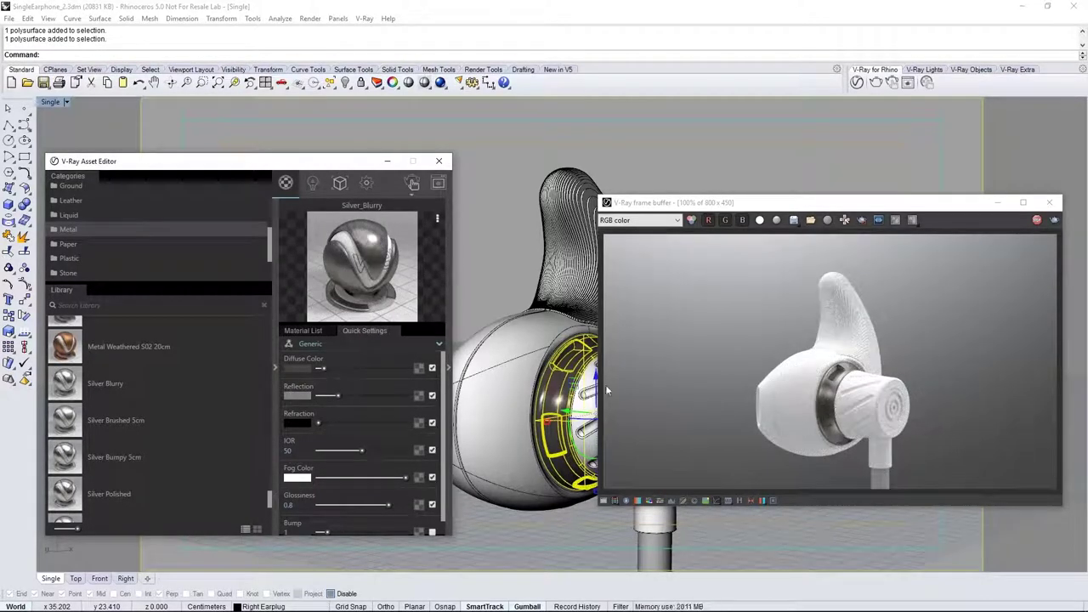
Add Metallic Foil Green from the library and apply it to the earphone's end cap.
left_click(303, 331)
scroll(269, 500, "up", 1)
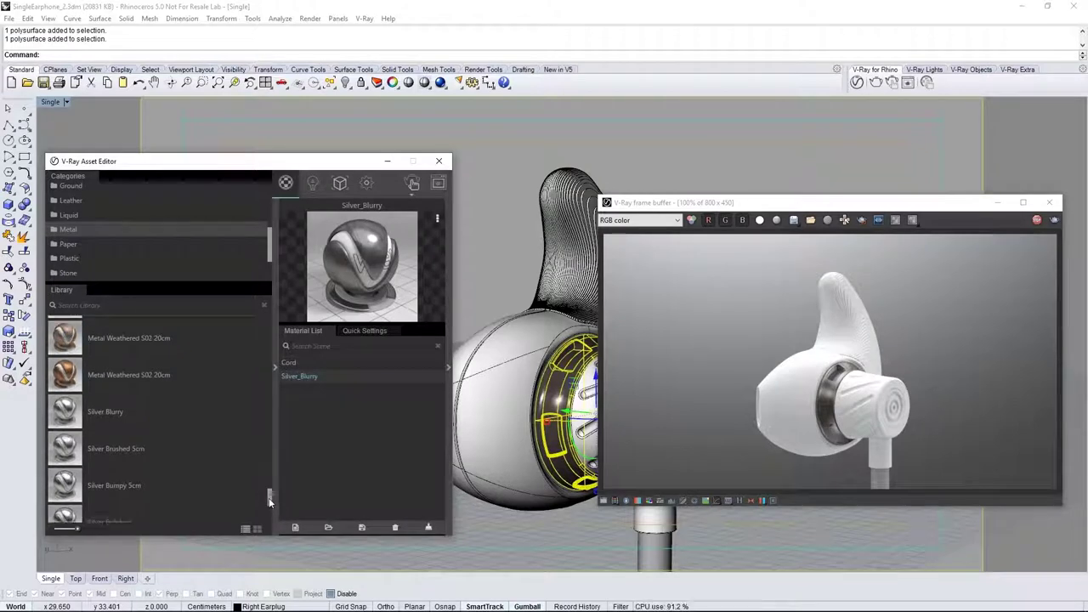
left_click_drag(269, 502, 267, 389)
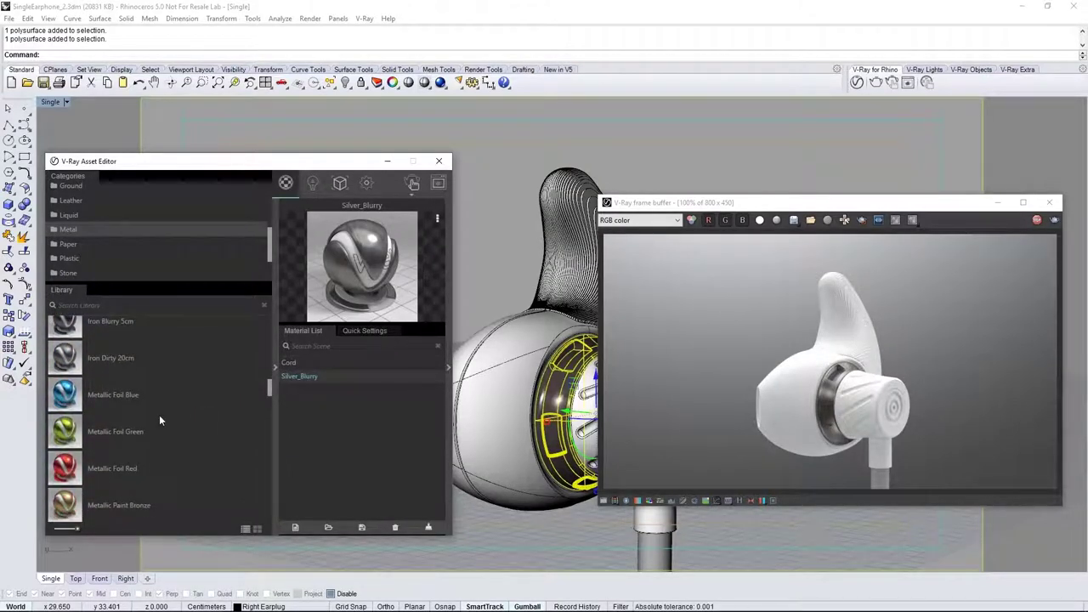
left_click_drag(121, 430, 349, 437)
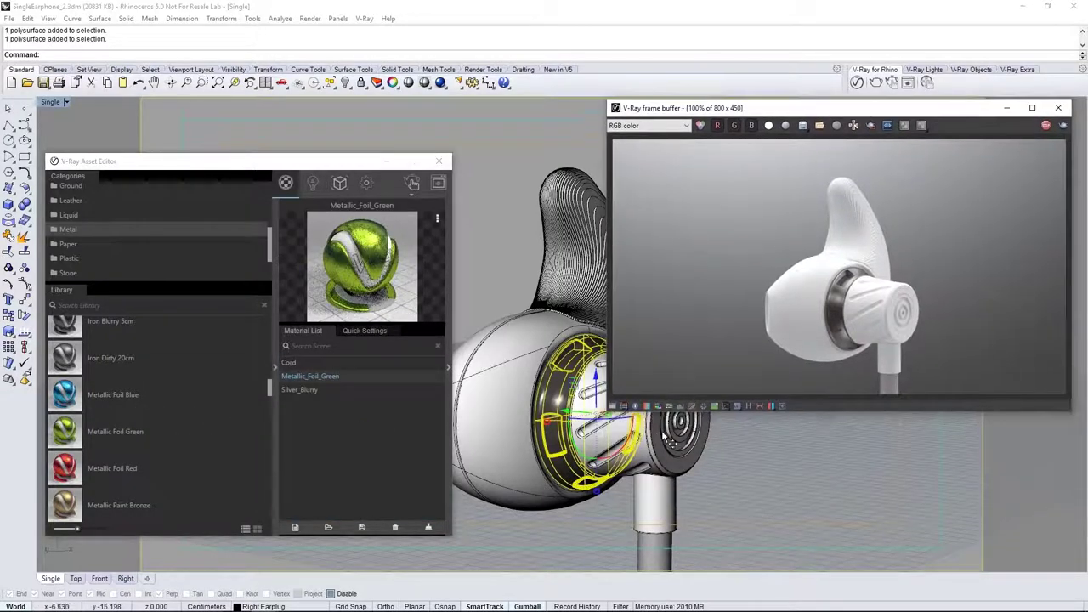
left_click(666, 437)
right_click(366, 379)
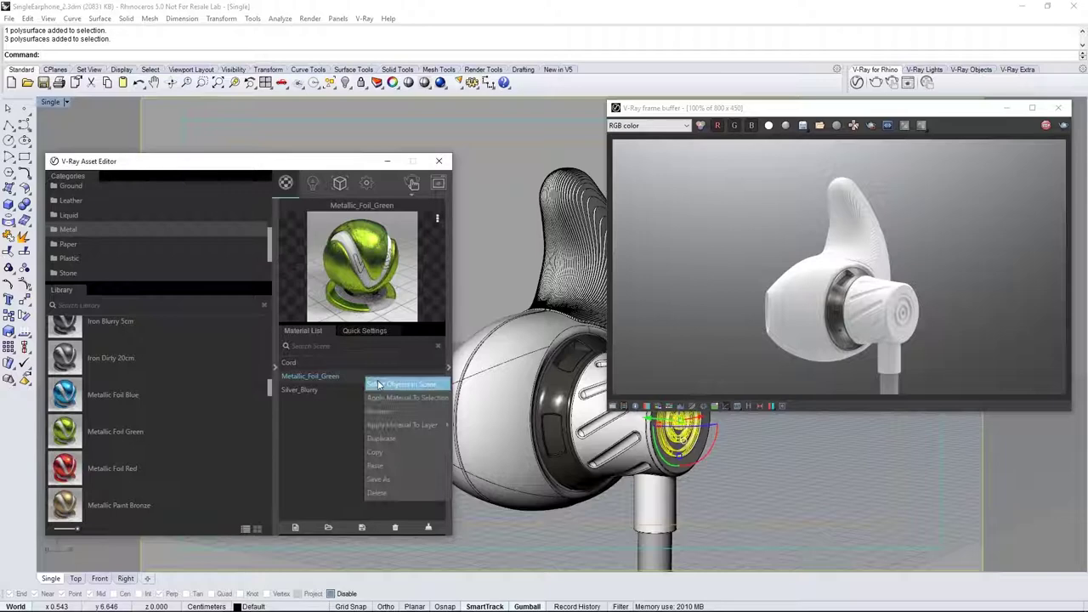
left_click(400, 397)
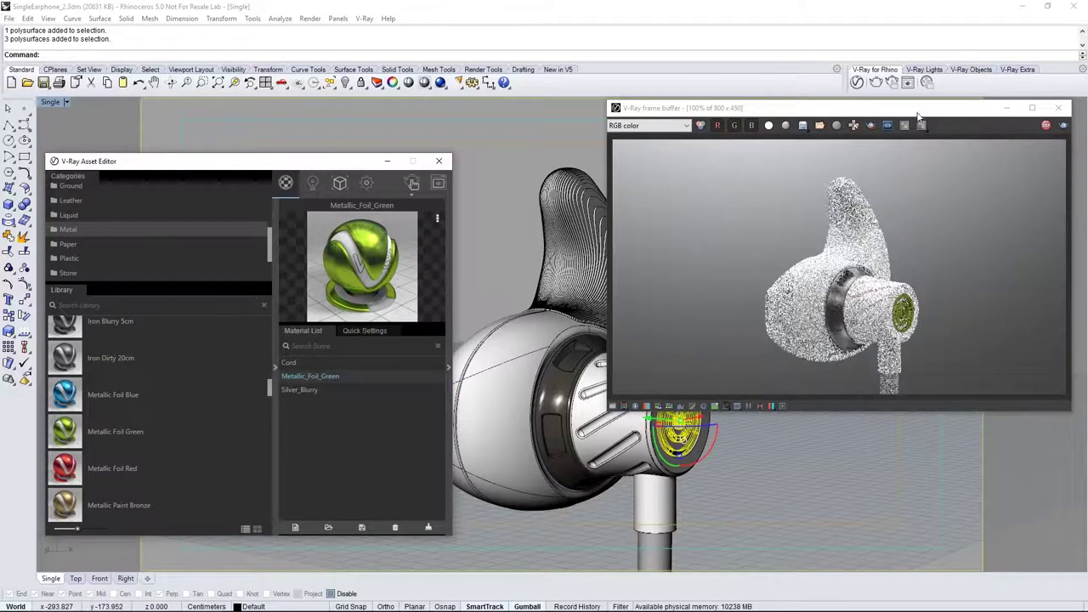
Add Plastic Simple Shiny Black from the plastics library and apply it to the earphone body.
left_click_drag(919, 116, 910, 208)
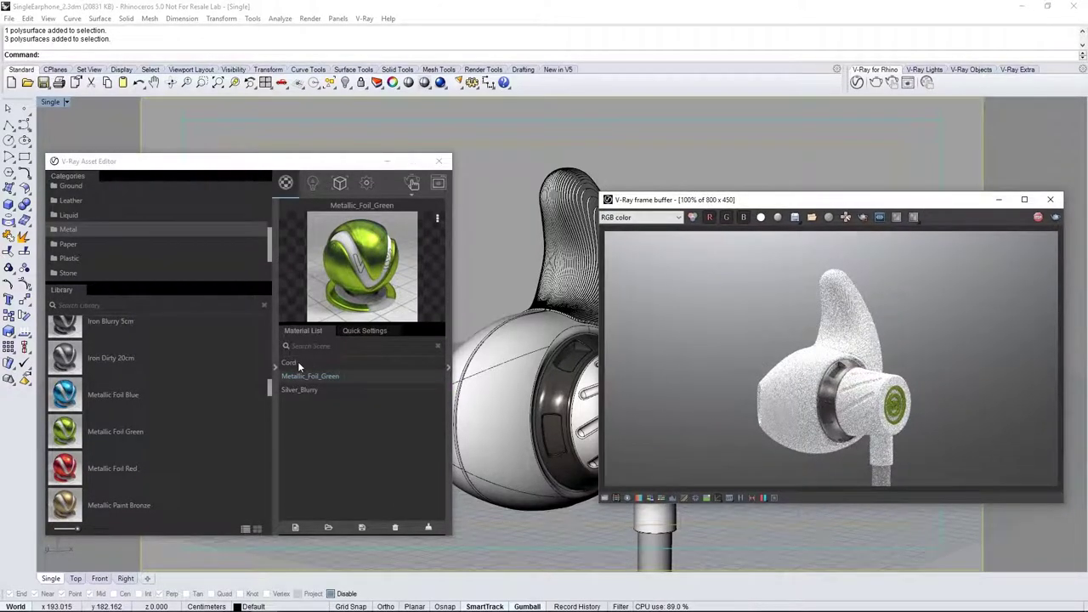
left_click(74, 258)
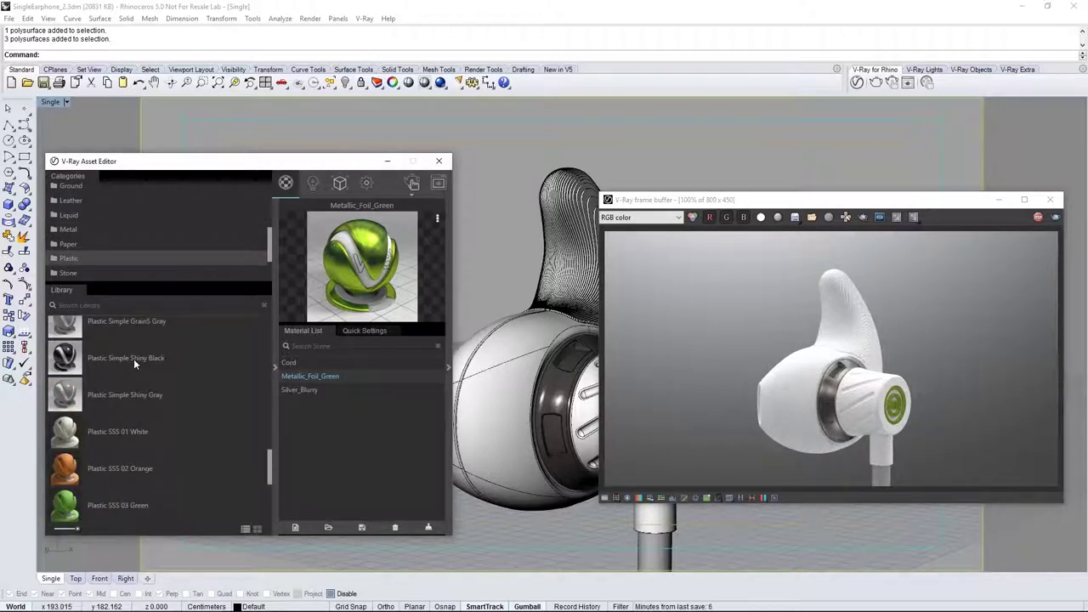
left_click_drag(133, 358, 365, 421)
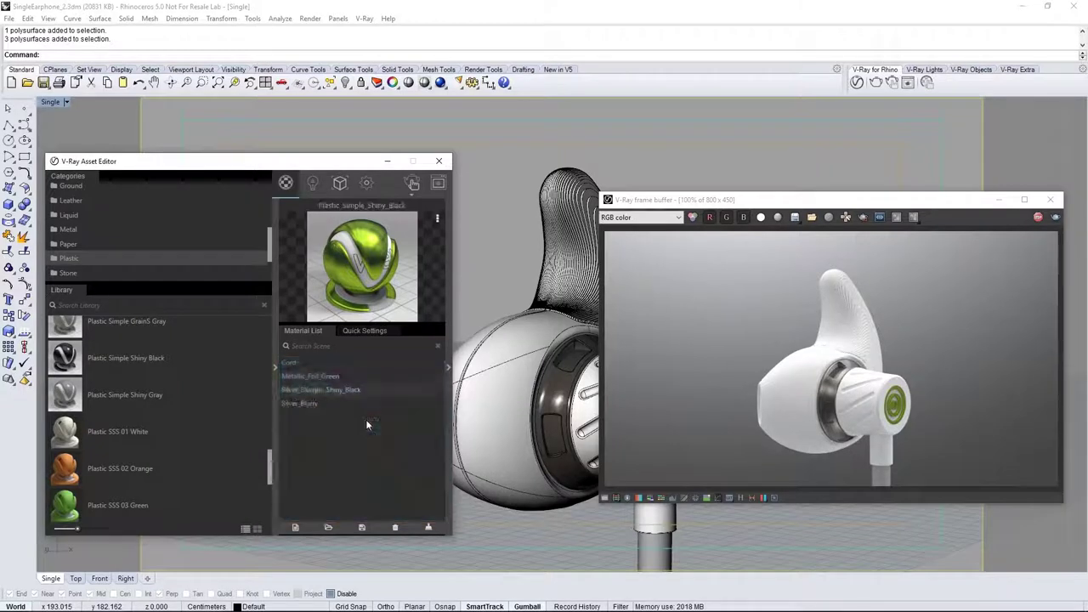
left_click(469, 344)
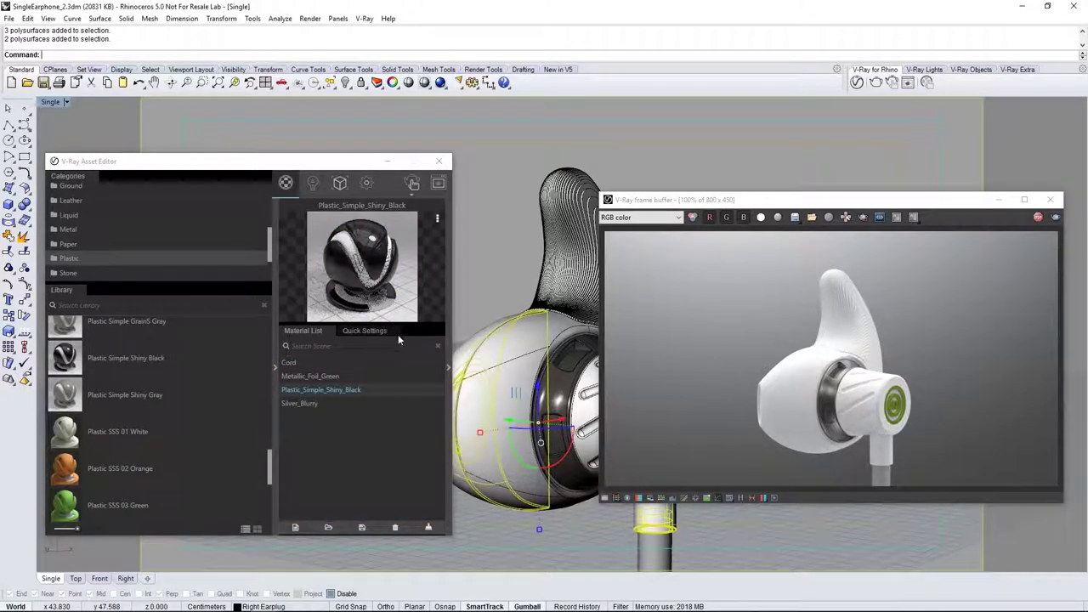
right_click(360, 388)
left_click(378, 409)
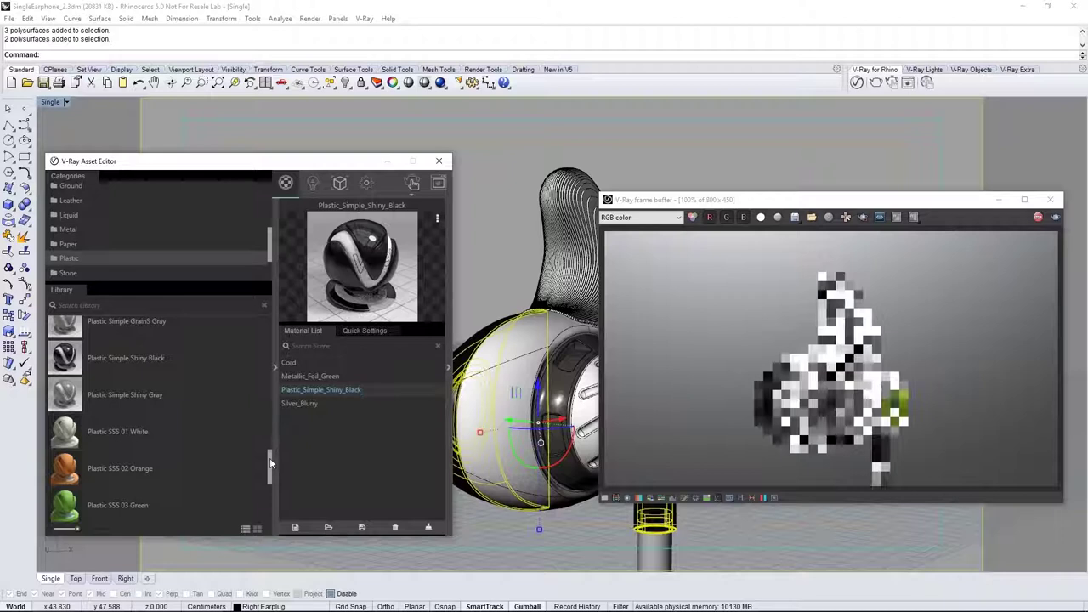
Add Plastic Simple GrainS Black from the library and apply it to the earpiece.
left_click_drag(271, 462, 272, 441)
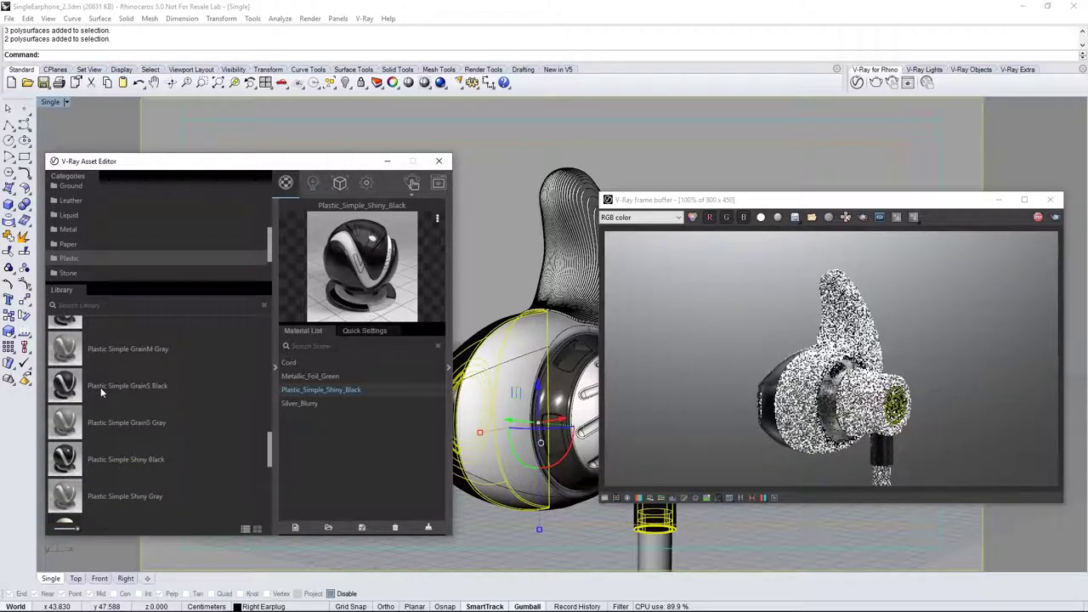
left_click_drag(100, 387, 319, 399)
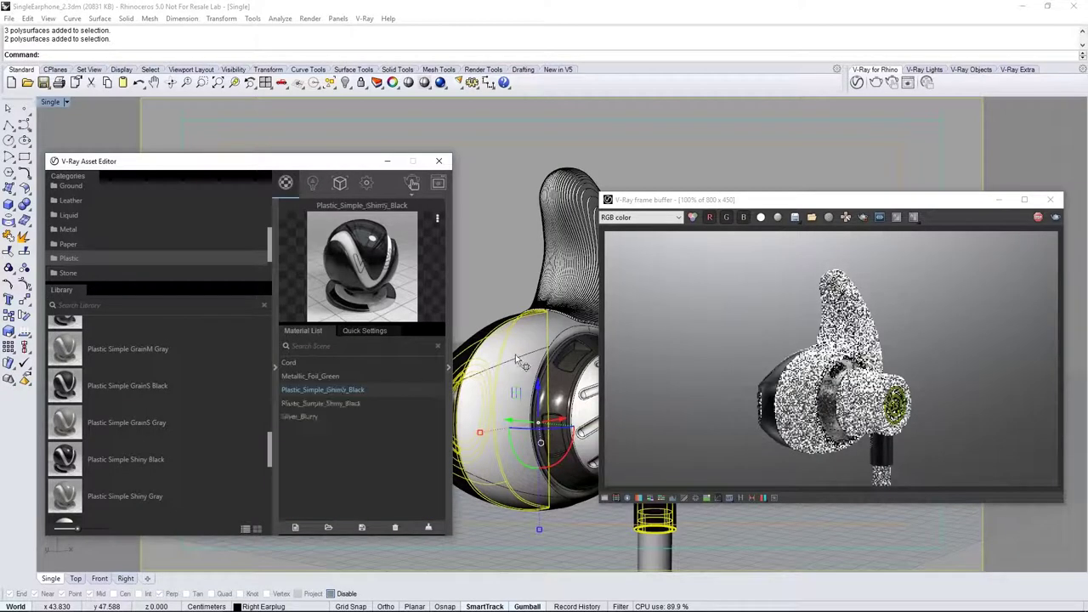
right_click(348, 390)
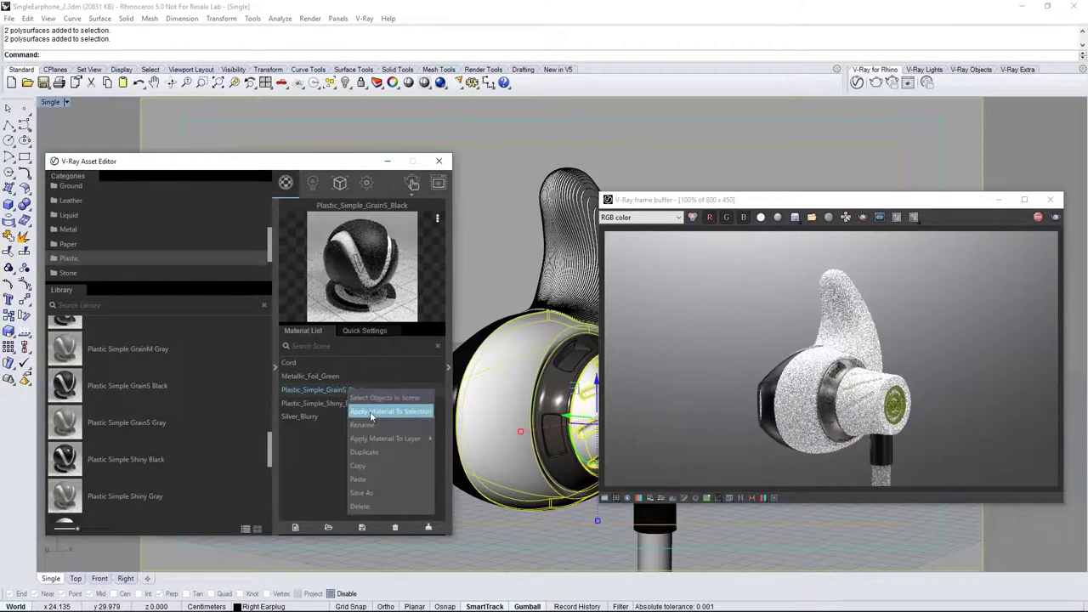
left_click(371, 412)
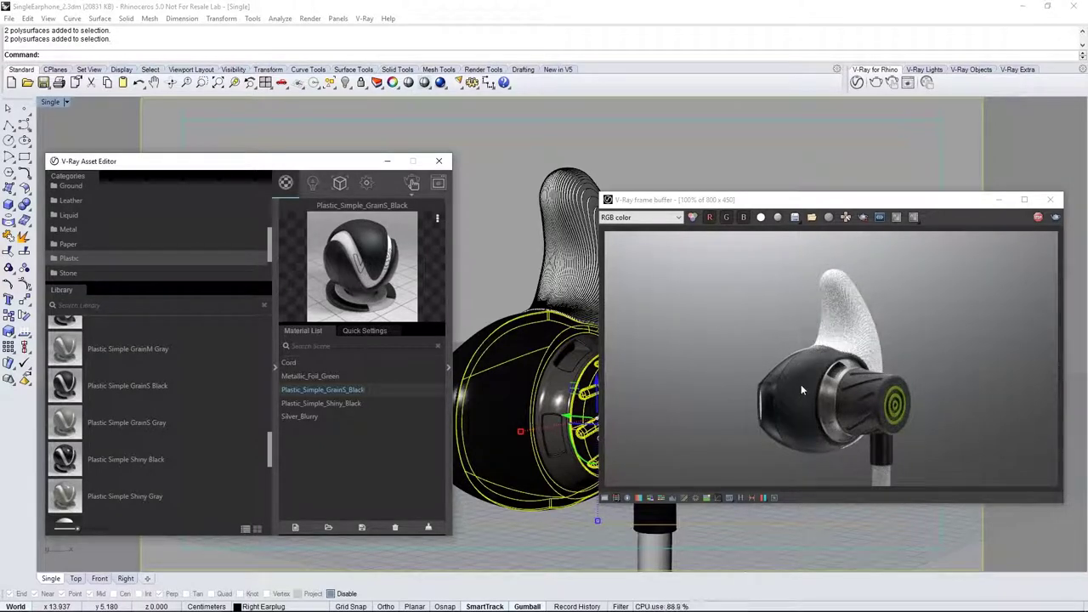
Give the grainy material a noise bump map with frequency 30 and toggle its reflection.
left_click(354, 329)
scroll(350, 455, "down", 2)
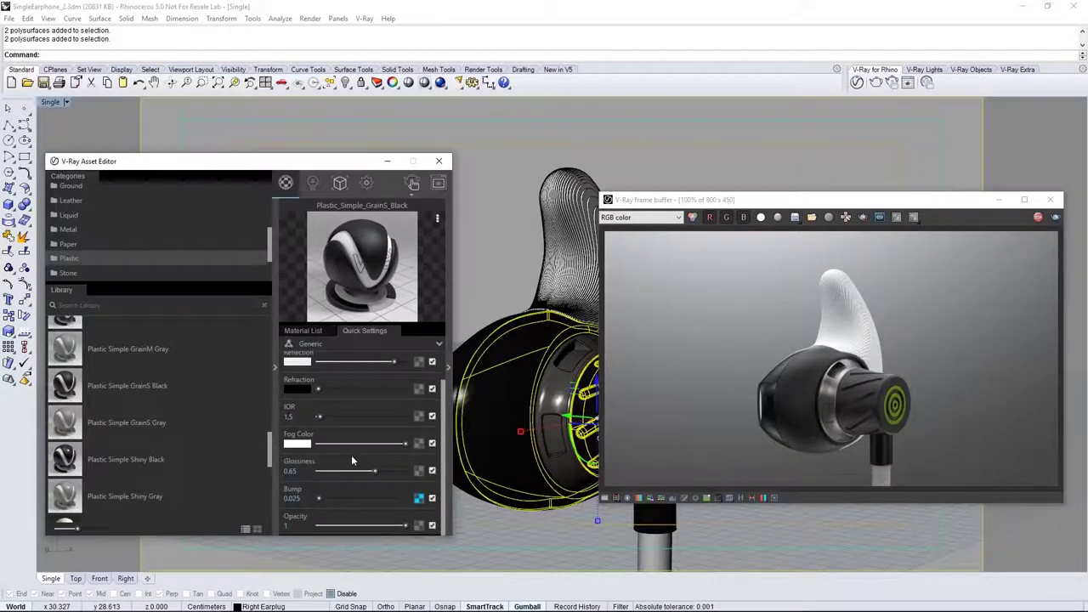
left_click(418, 499)
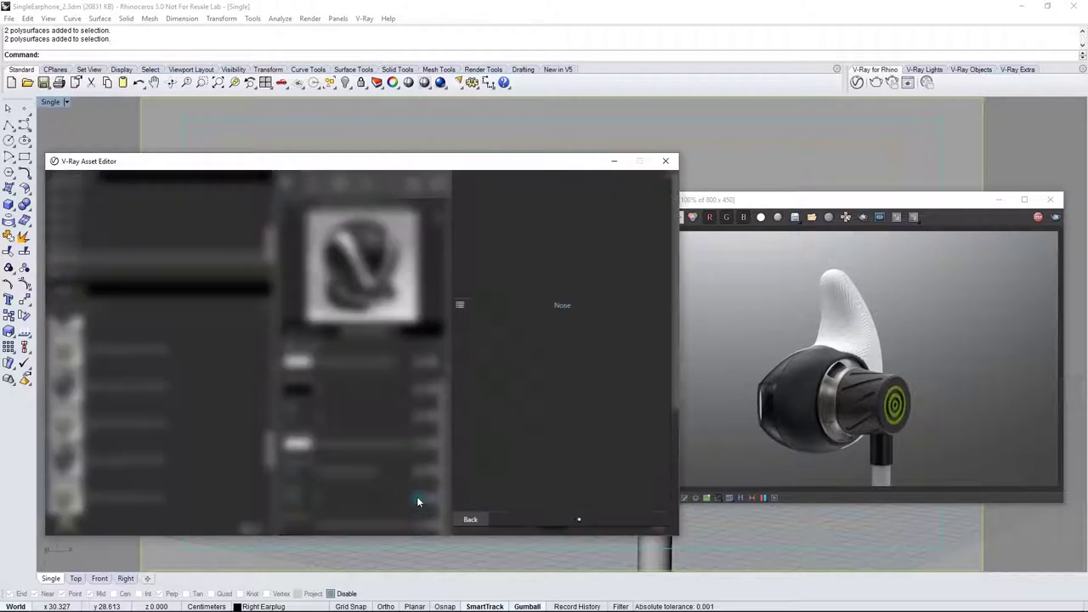
left_click(536, 472)
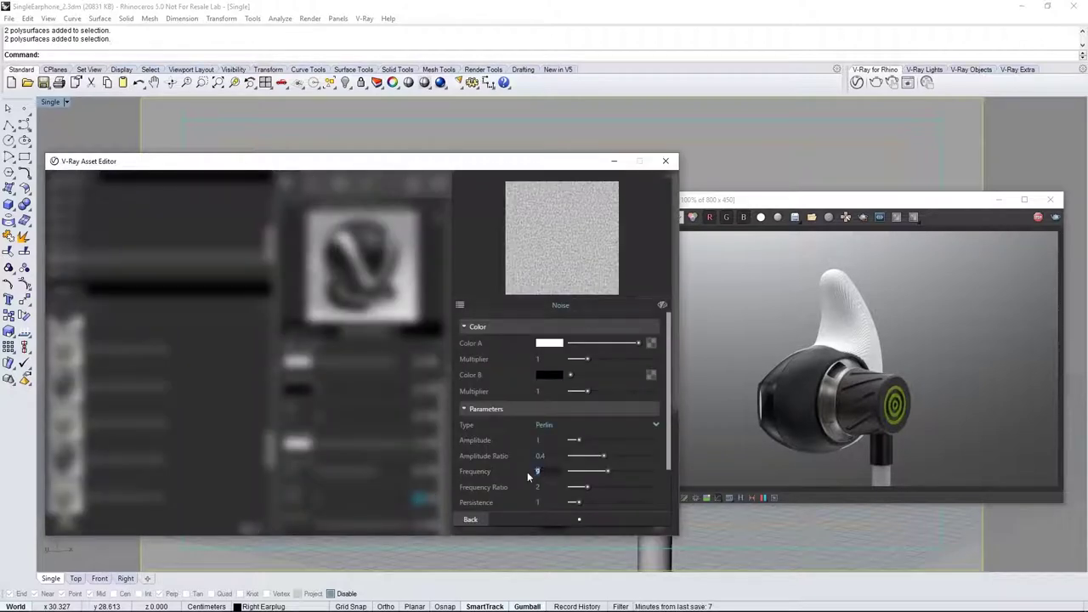
type("30")
key("Return")
left_click(474, 519)
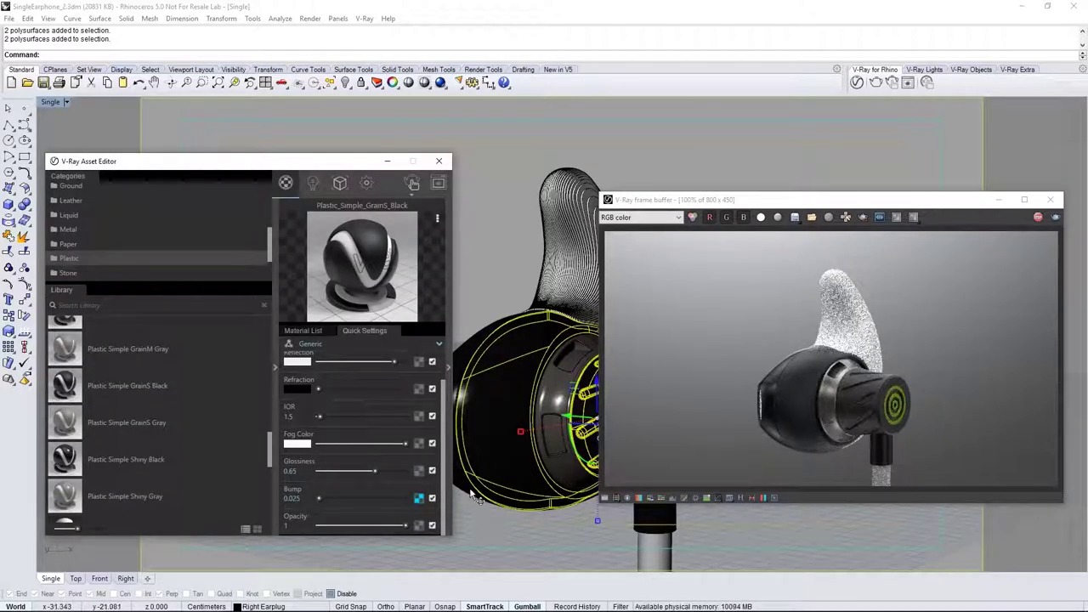
left_click(432, 363)
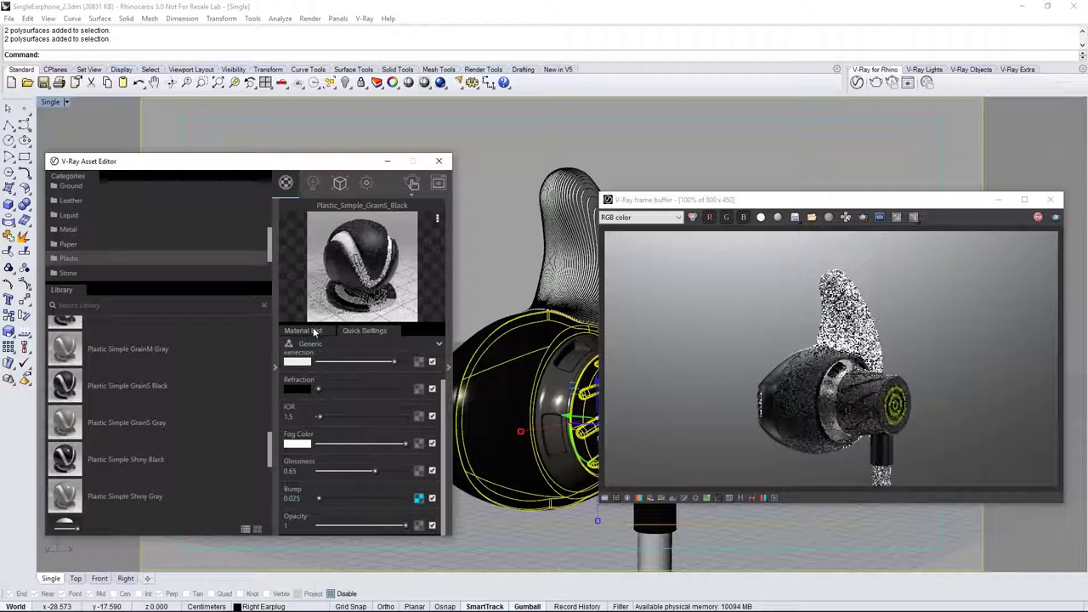
left_click(303, 330)
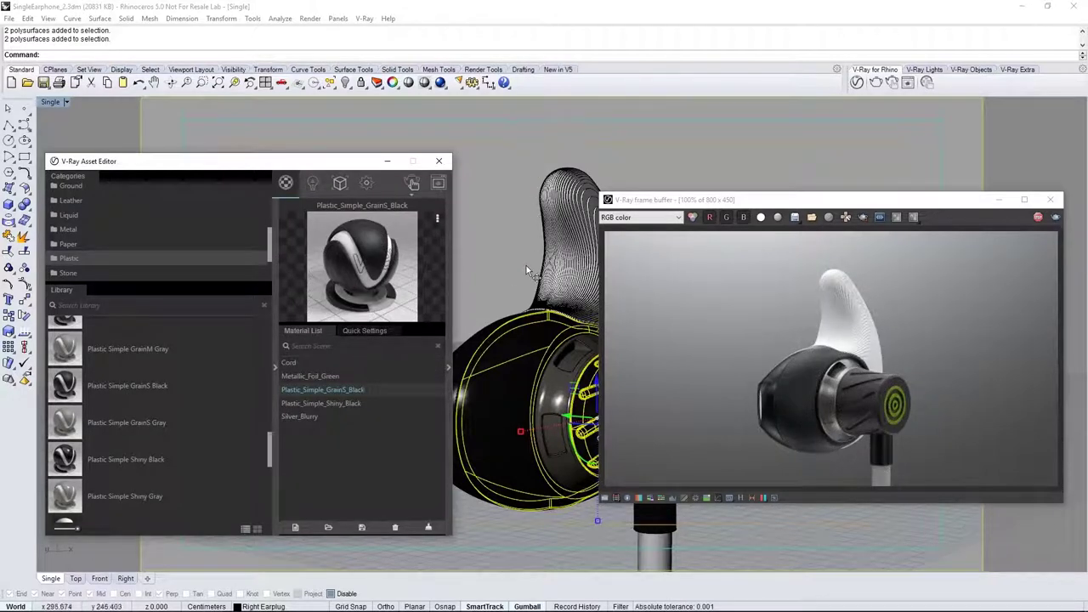
Apply Plastic SSS 03 Green from the library to the selected earphone wing.
left_click(566, 226)
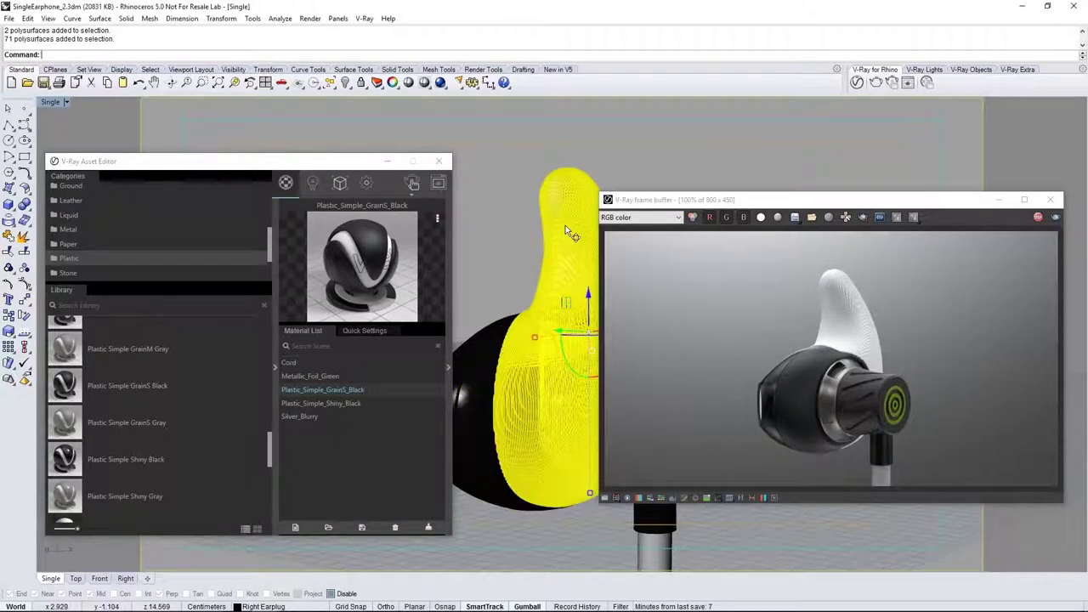
left_click(272, 444)
scroll(113, 408, "down", 5)
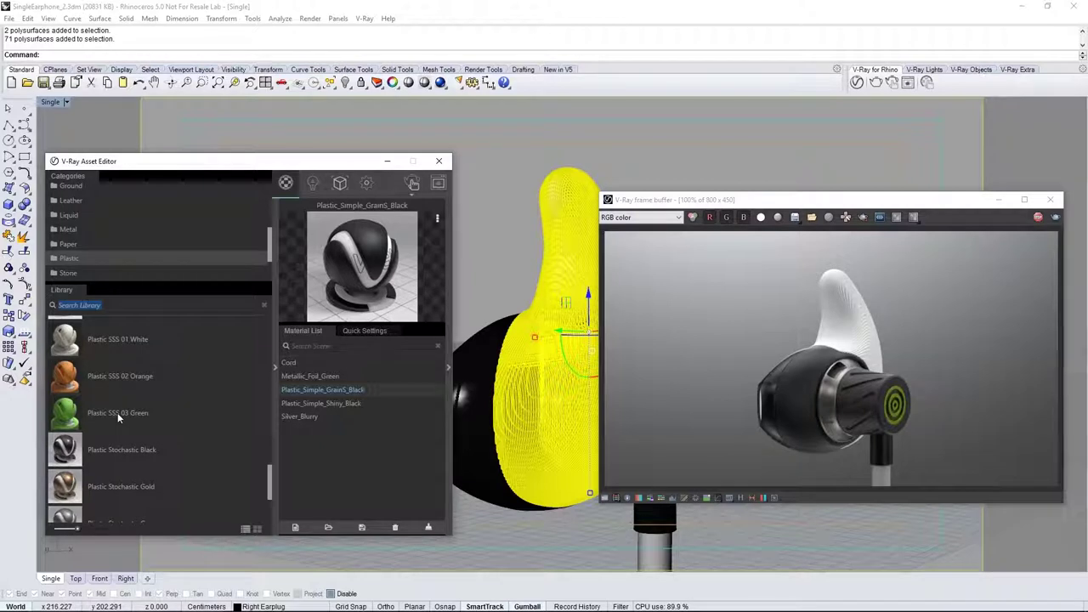
left_click_drag(118, 413, 377, 441)
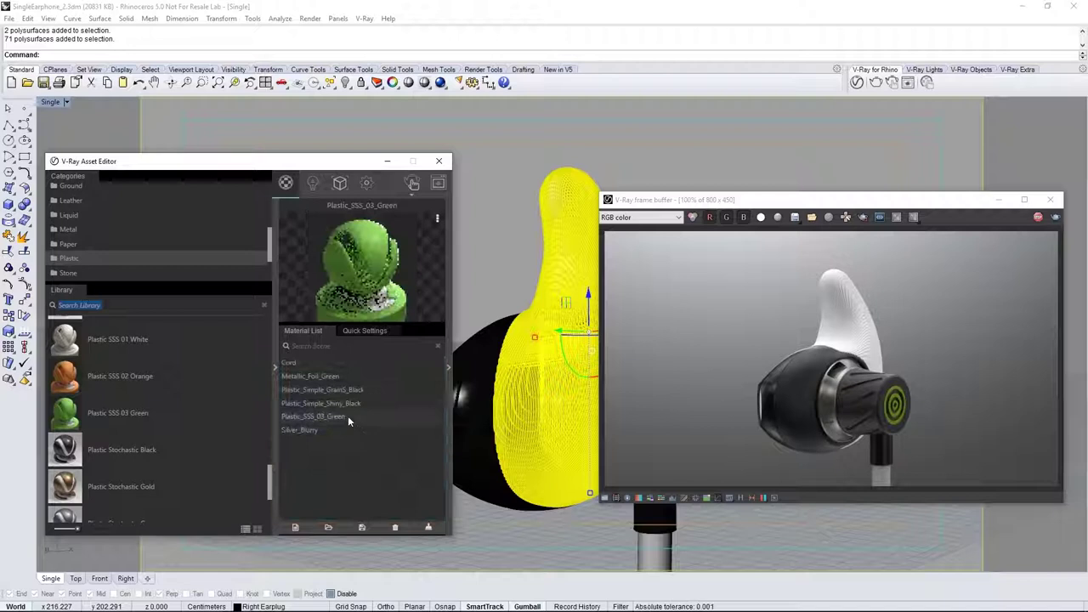
right_click(348, 416)
left_click(398, 326)
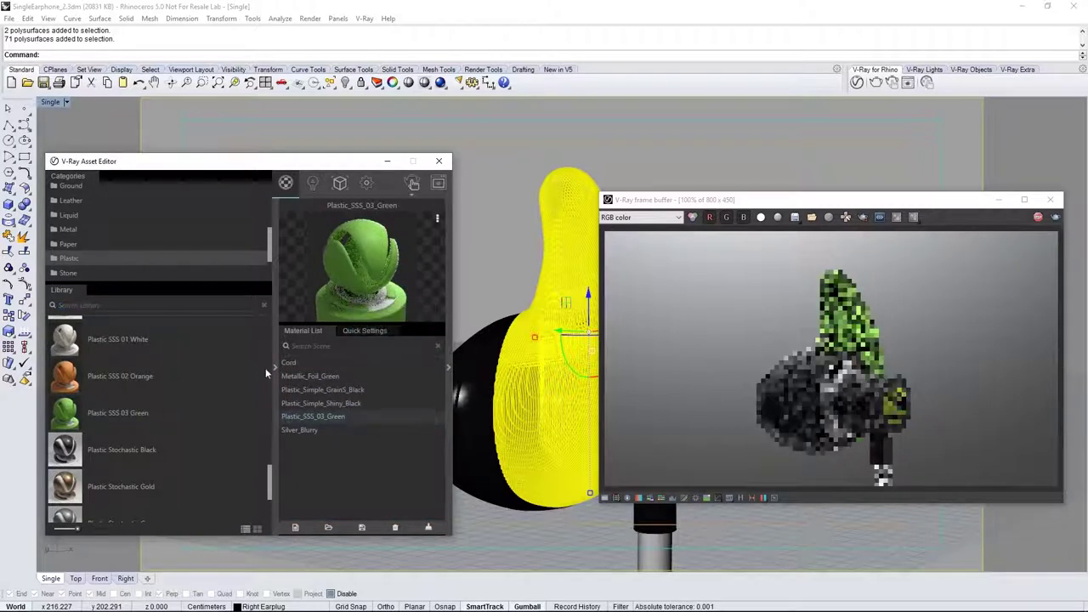
left_click(274, 367)
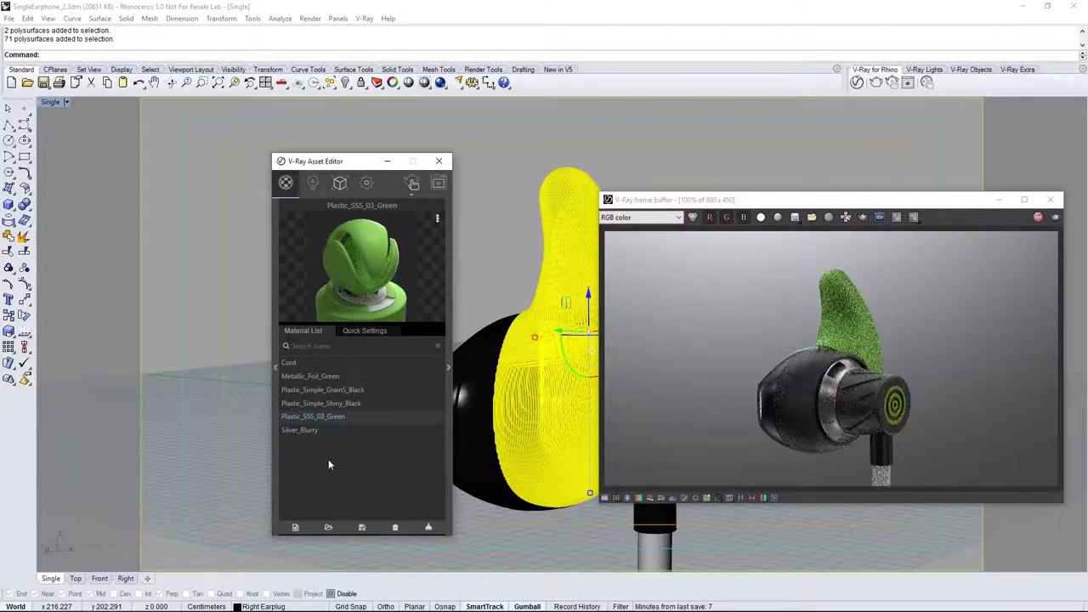
Place a V-Ray Dome Light in the viewport textured with Fer_Desk_Sperical.hdr.
left_click(313, 183)
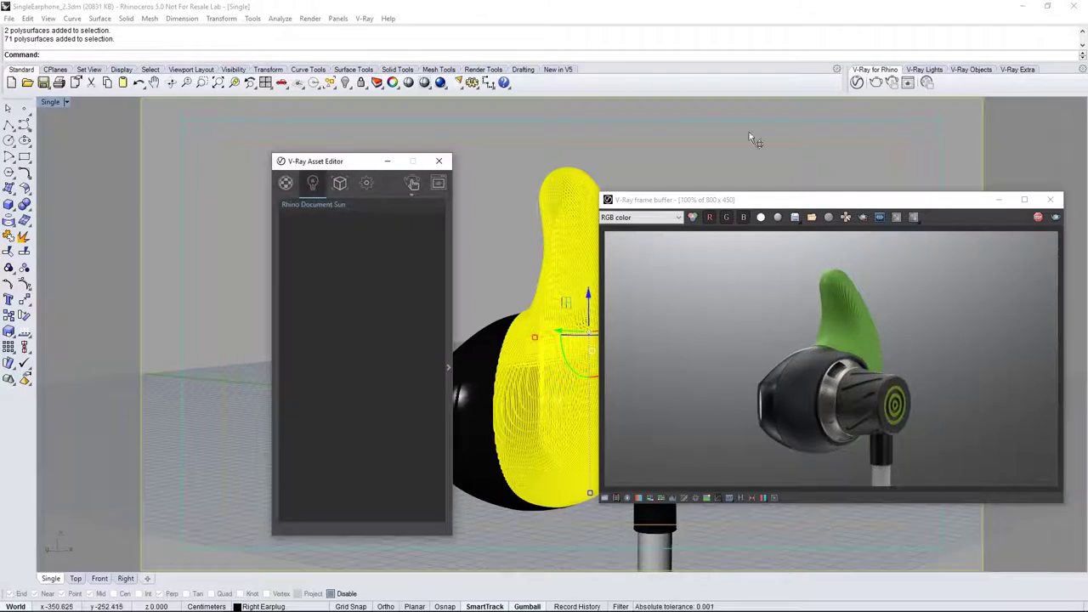
left_click(935, 70)
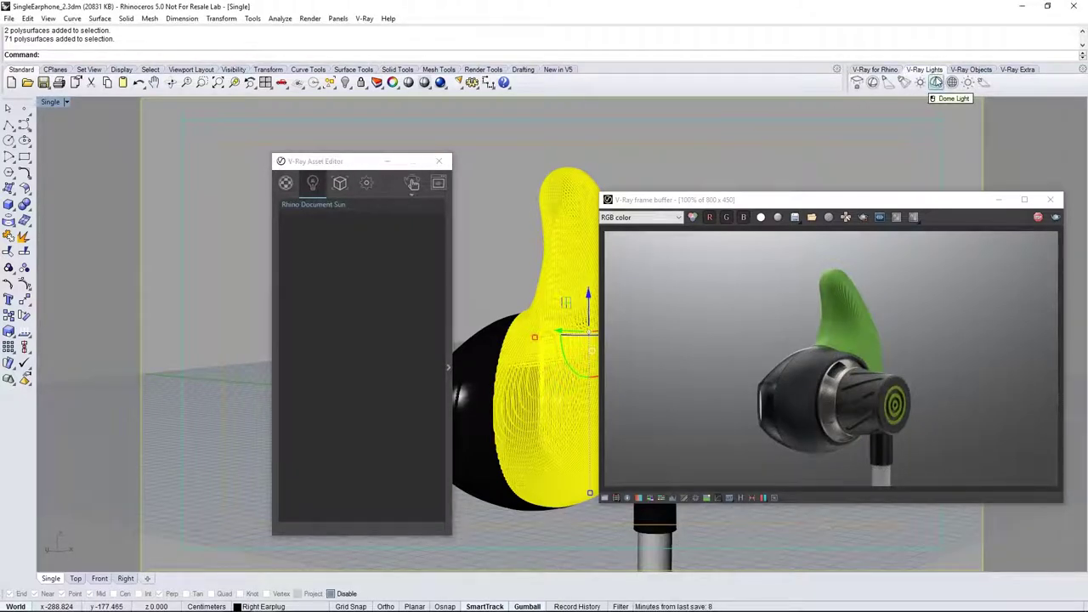
left_click(936, 82)
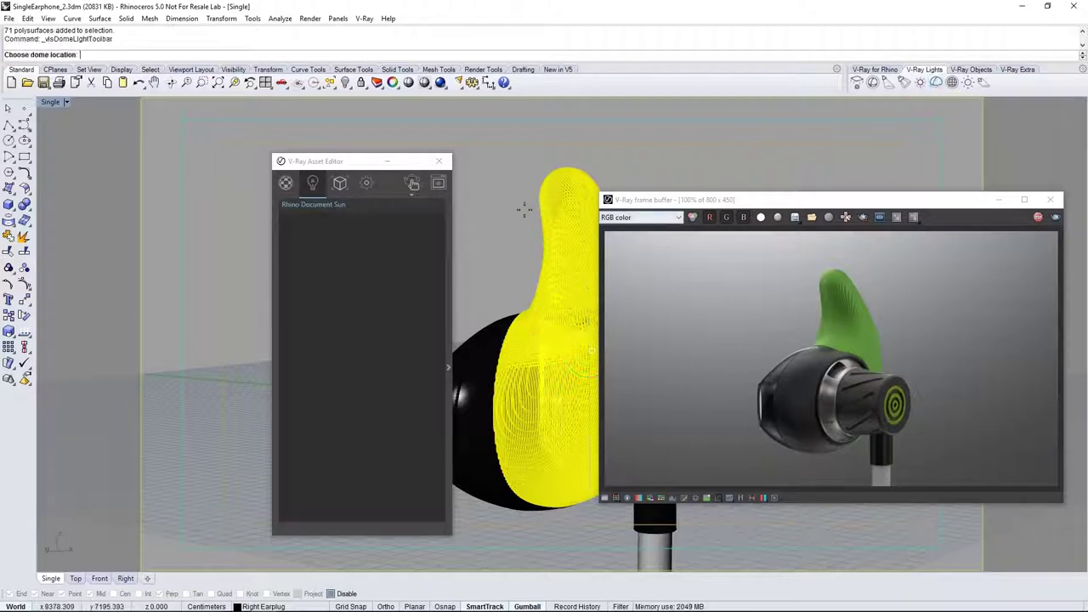
left_click(232, 446)
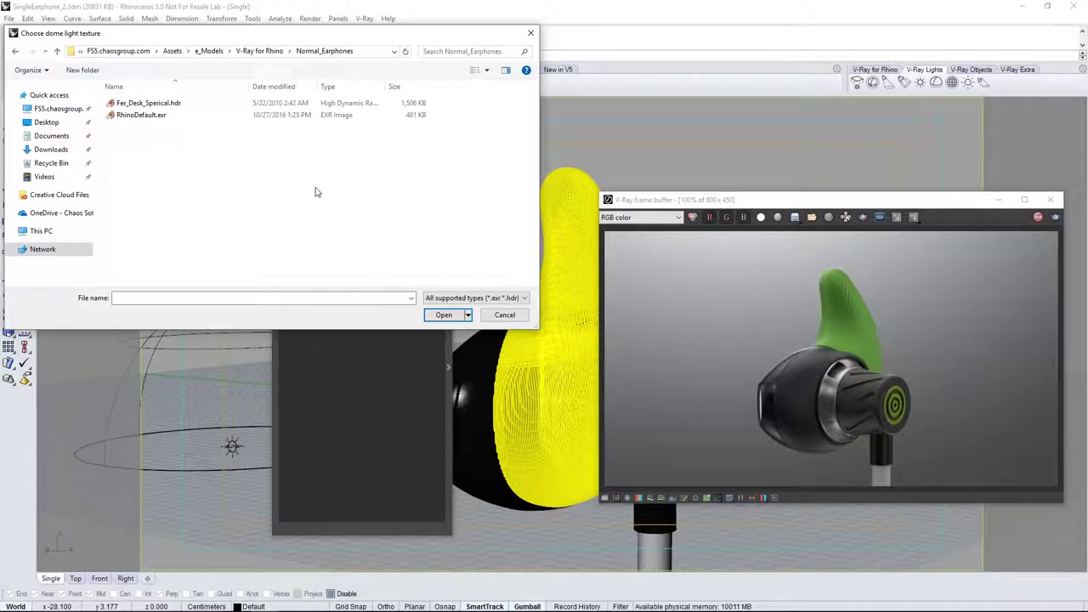
left_click(200, 105)
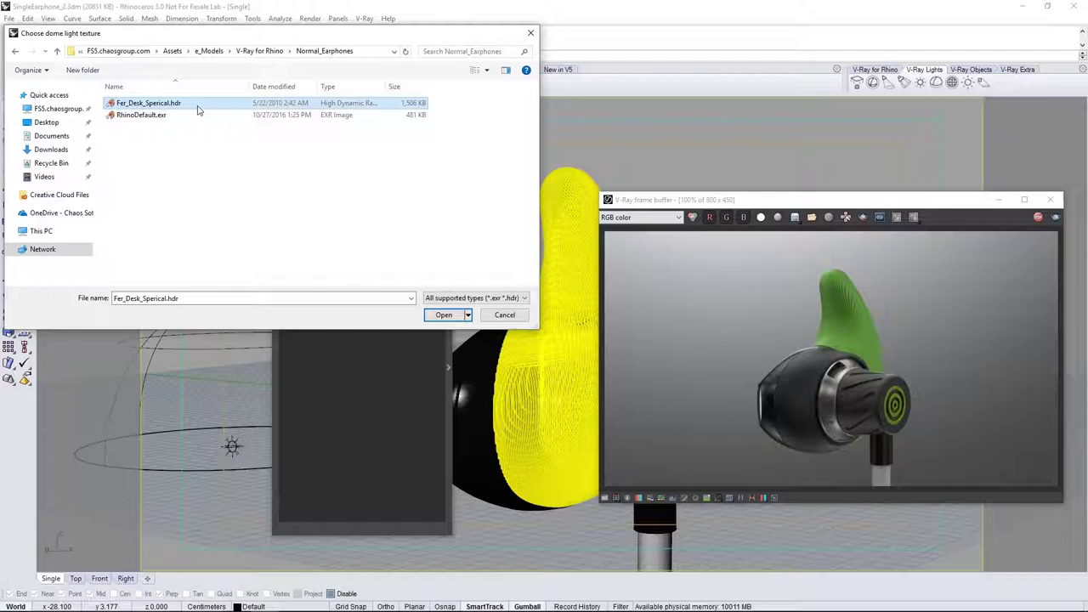
double_click(198, 107)
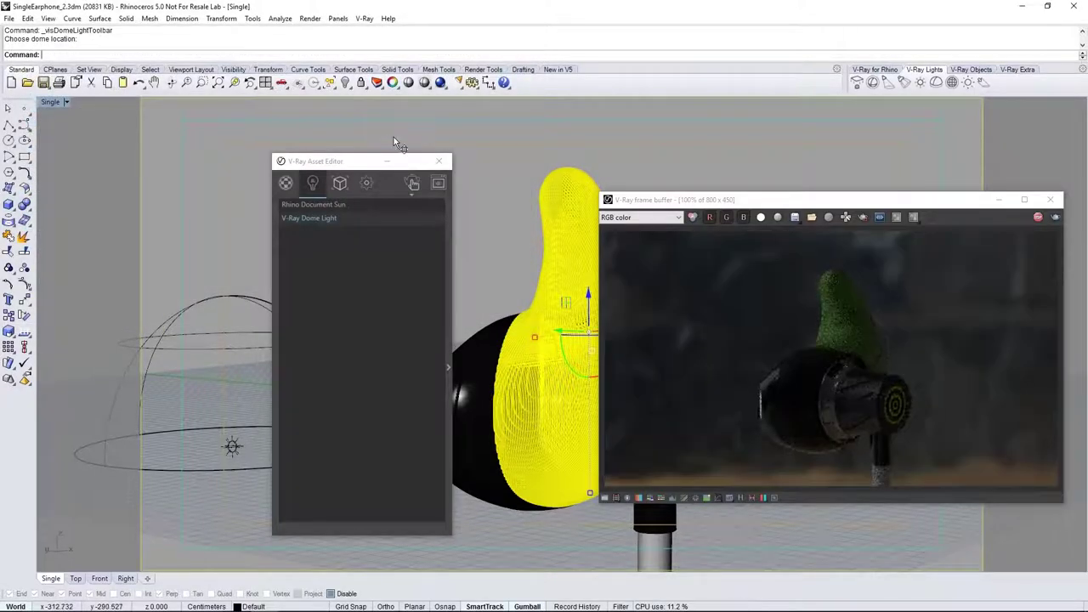
Set the V-Ray Dome Light's intensity to 2 and tick Invisible in its Options.
left_click(491, 263)
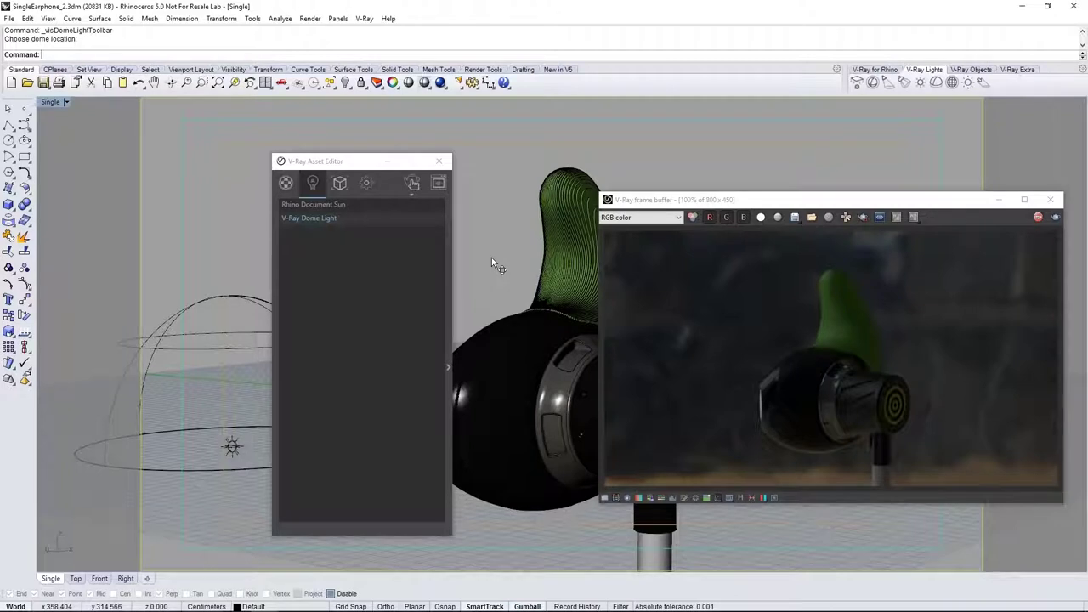
left_click_drag(426, 161, 306, 164)
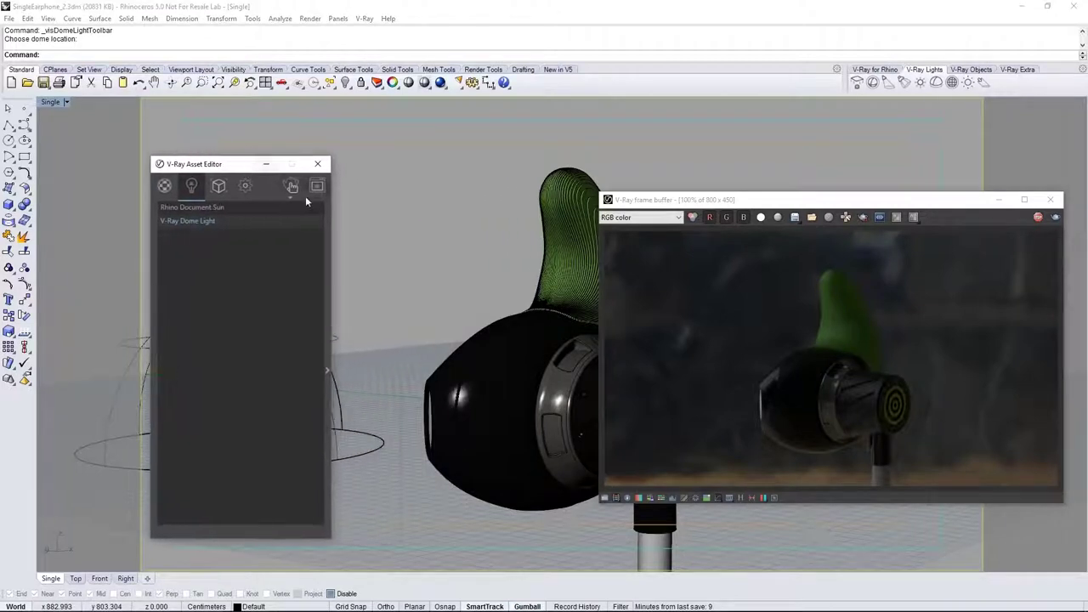
left_click(329, 345)
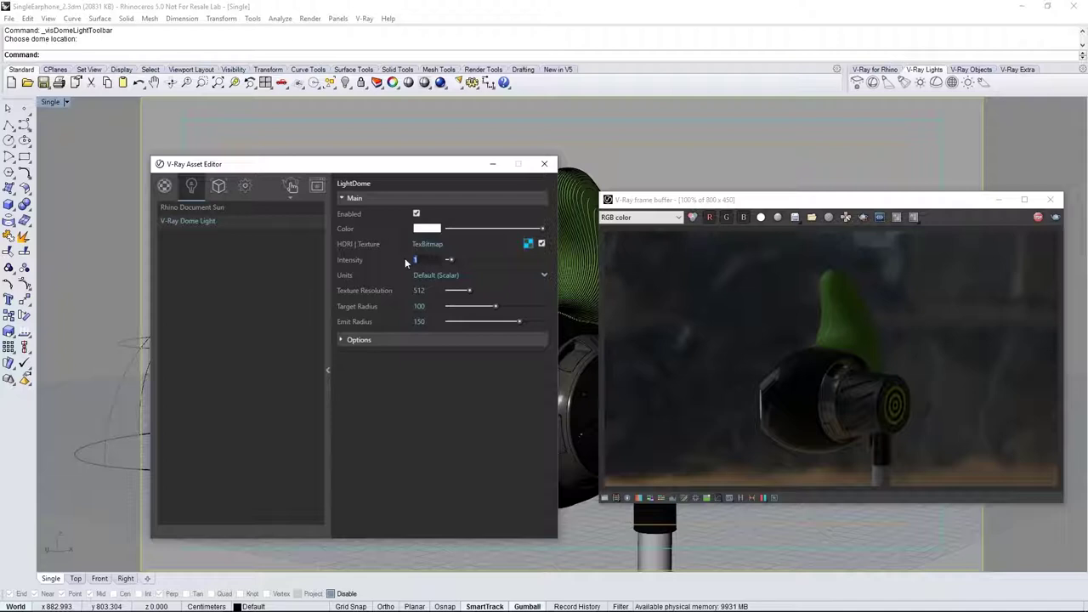
type("2")
key("Return")
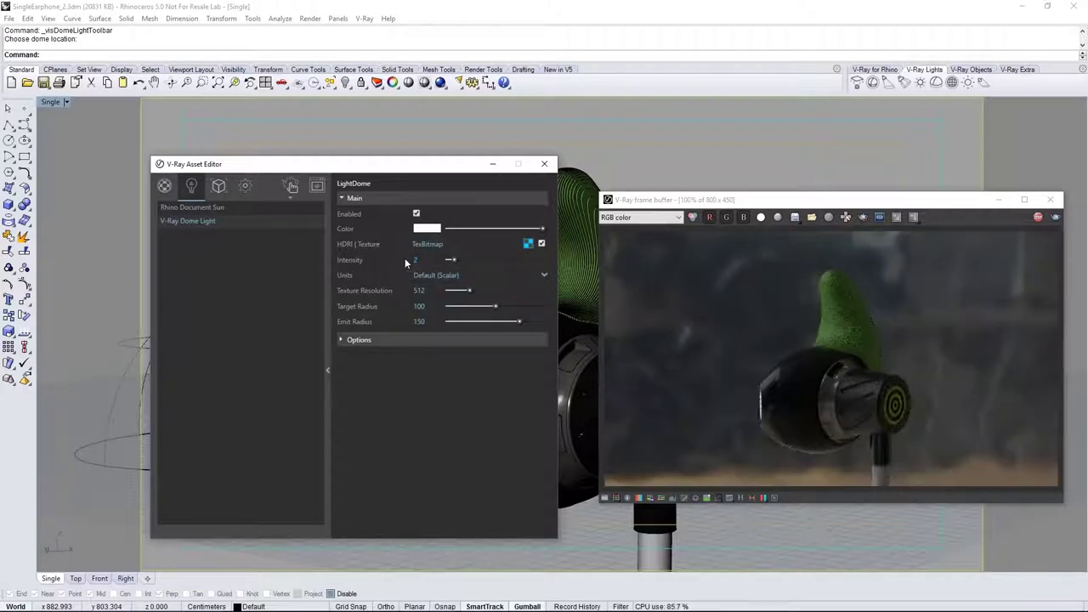
left_click(371, 340)
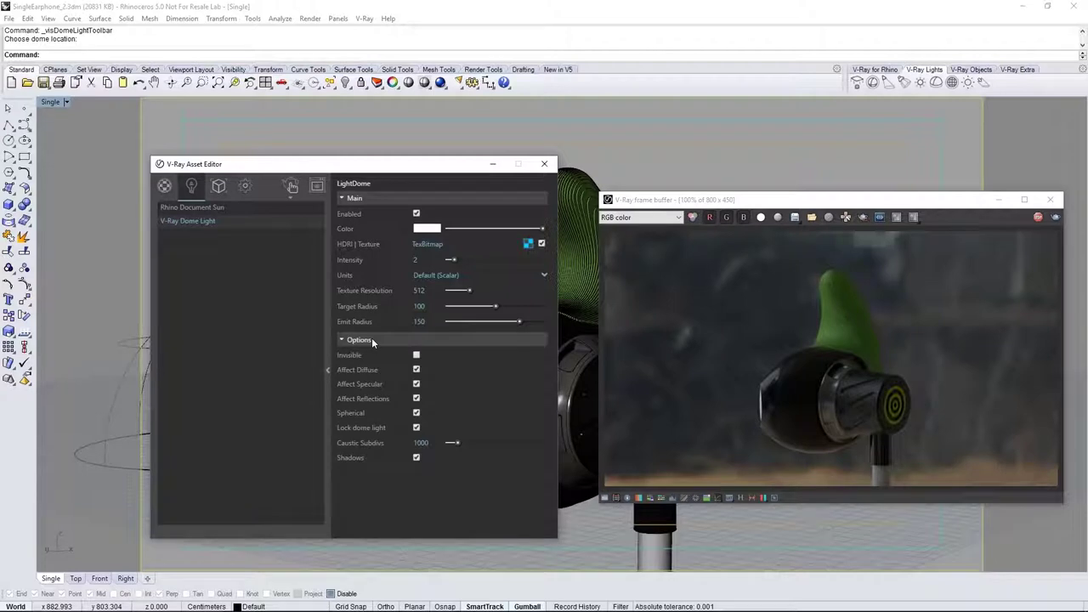
left_click(416, 357)
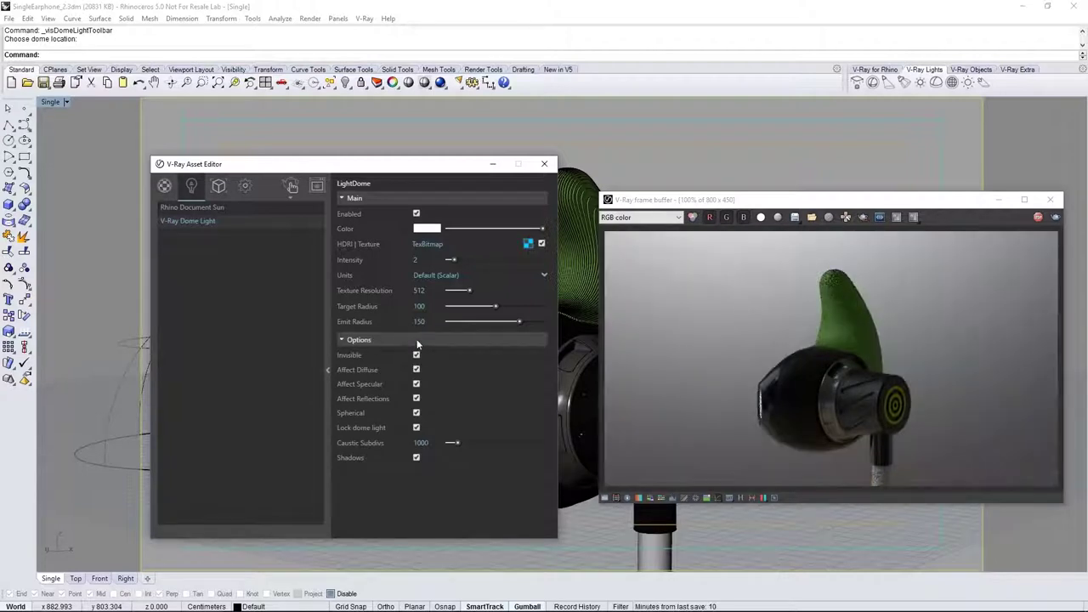
left_click(417, 339)
left_click(327, 369)
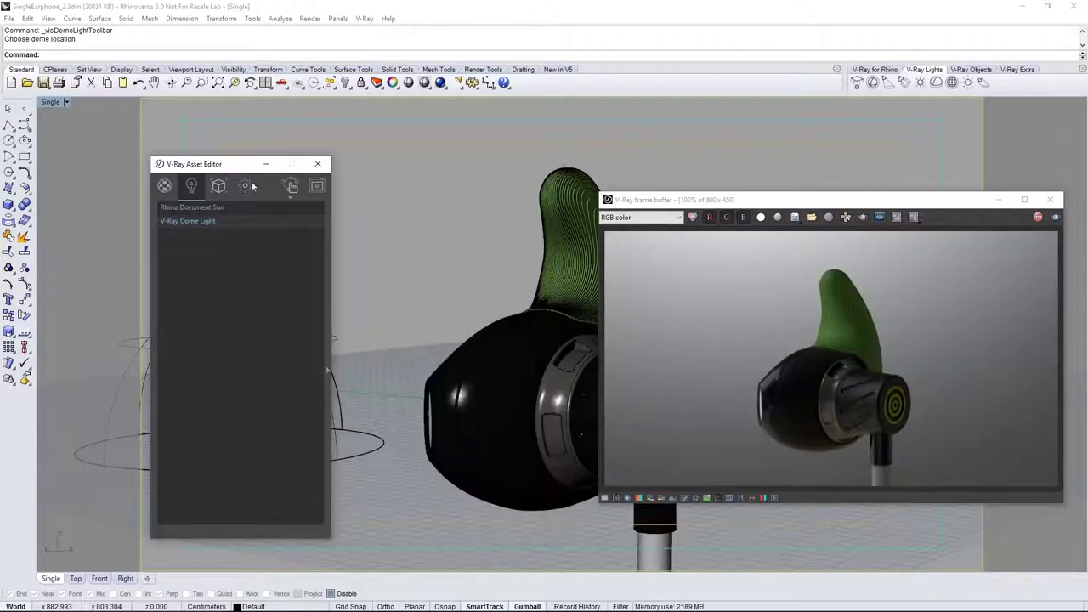
Rotate the dome light in Top view of the four-view layout, then return to maximized Perspective.
left_click_drag(242, 170, 421, 177)
left_click(232, 297)
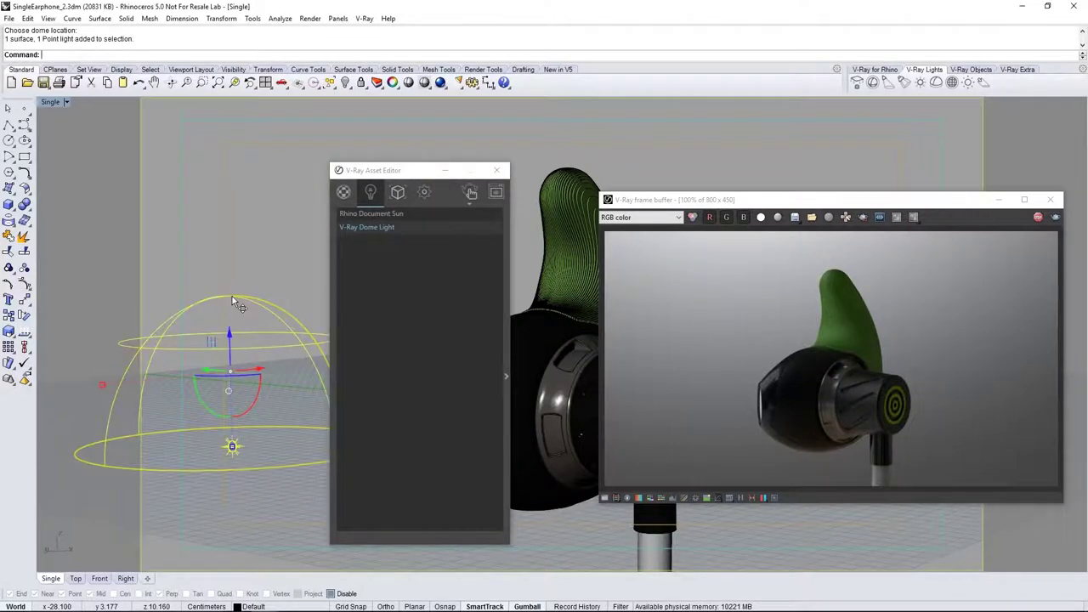
double_click(48, 102)
left_click_drag(136, 210, 195, 255)
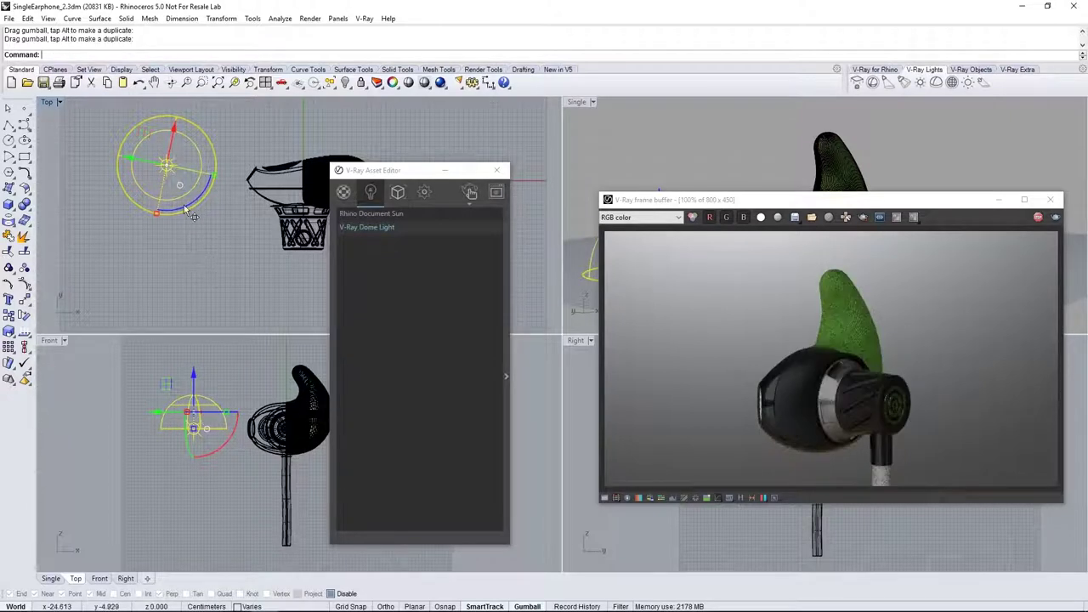
left_click_drag(196, 207, 198, 209)
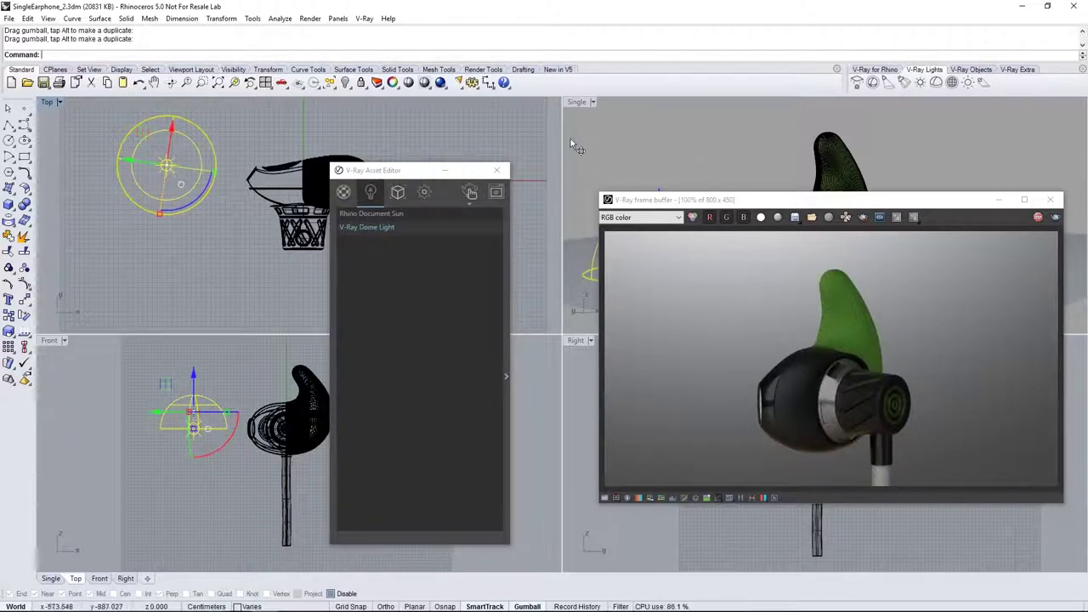
double_click(579, 102)
left_click_drag(429, 177, 243, 177)
Set the V-Ray camera Exposure Value to 8.
left_click(237, 192)
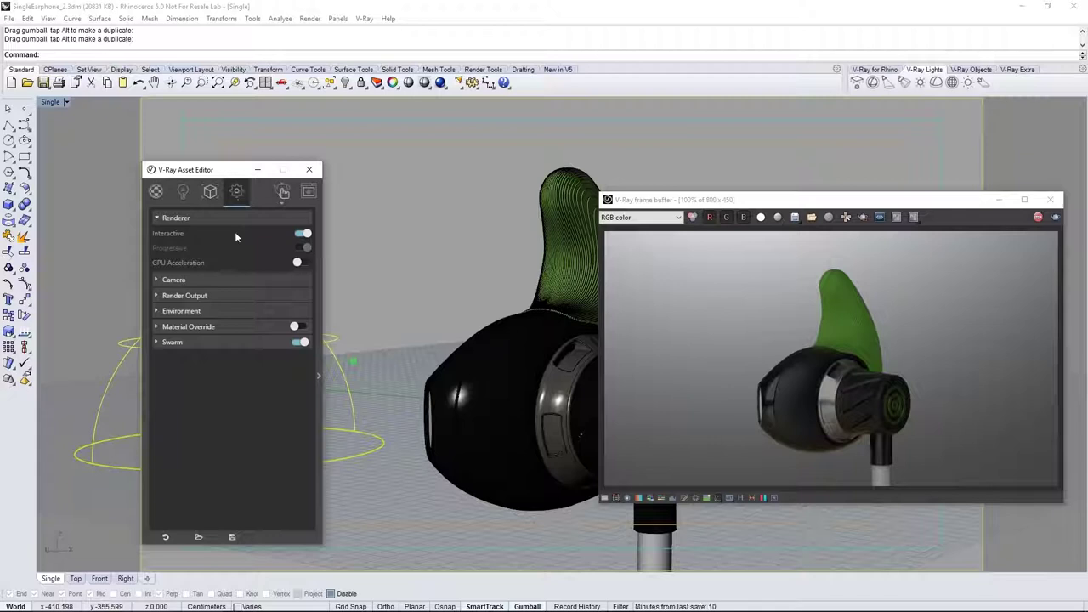
left_click(242, 280)
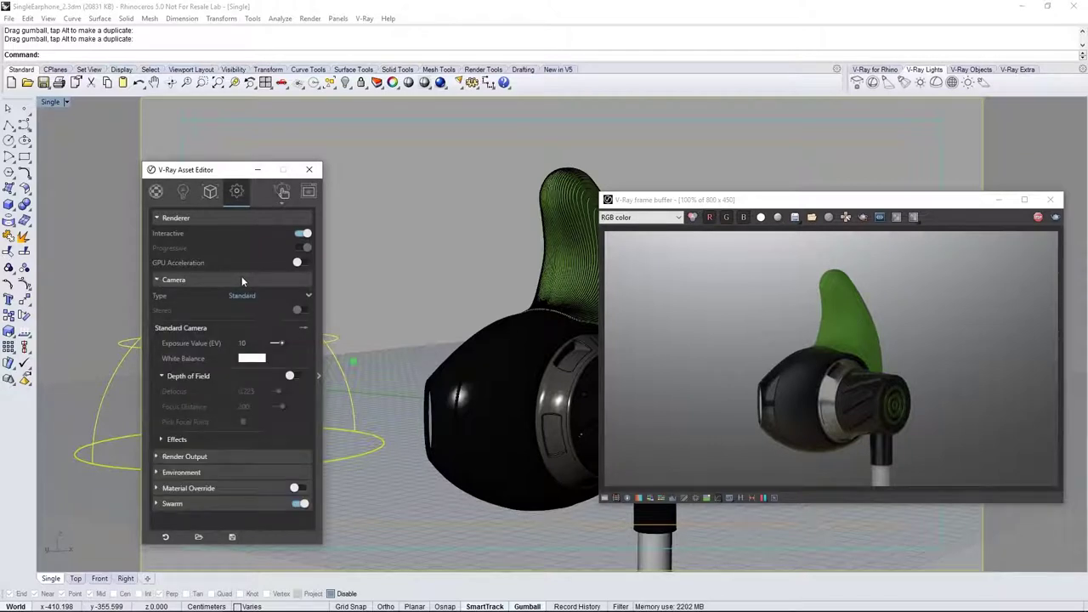
left_click(243, 342)
type("8")
key("Return")
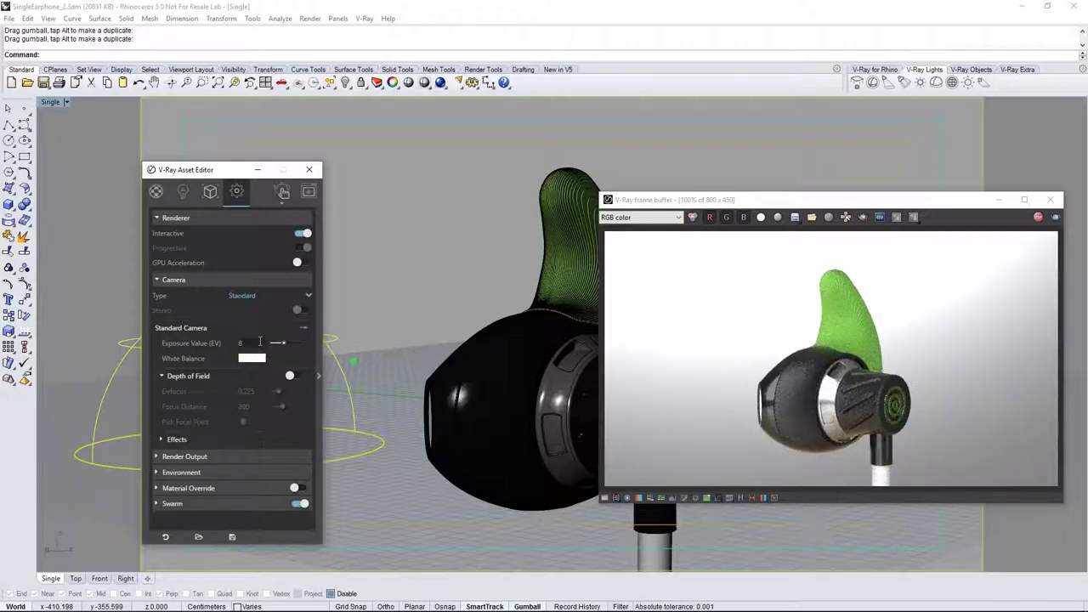
Enable depth of field focused on the earphone's front edge with Defocus 0.35.
left_click(292, 376)
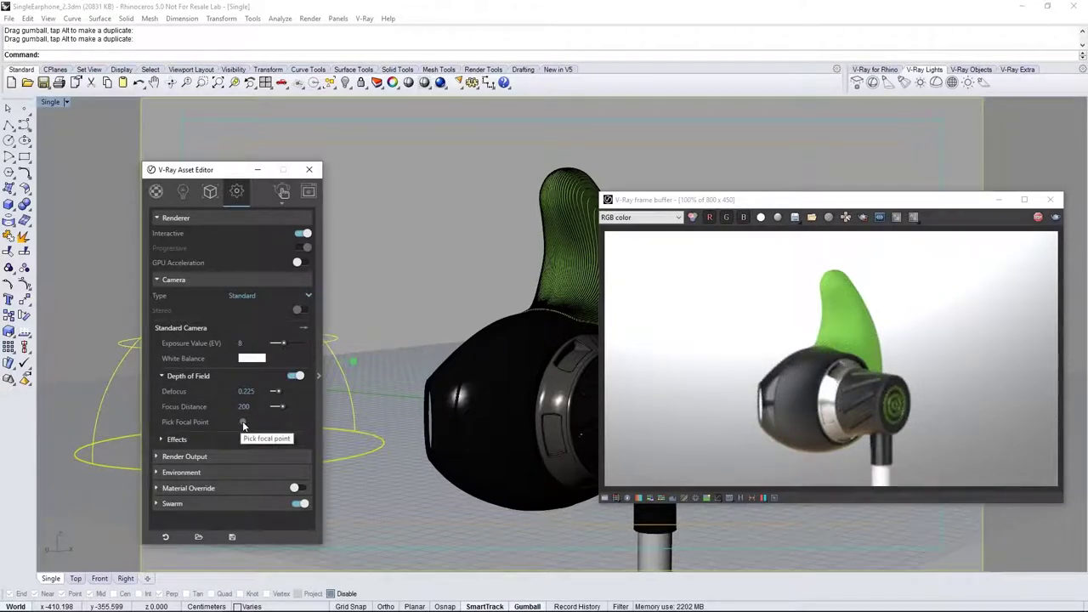
left_click(243, 422)
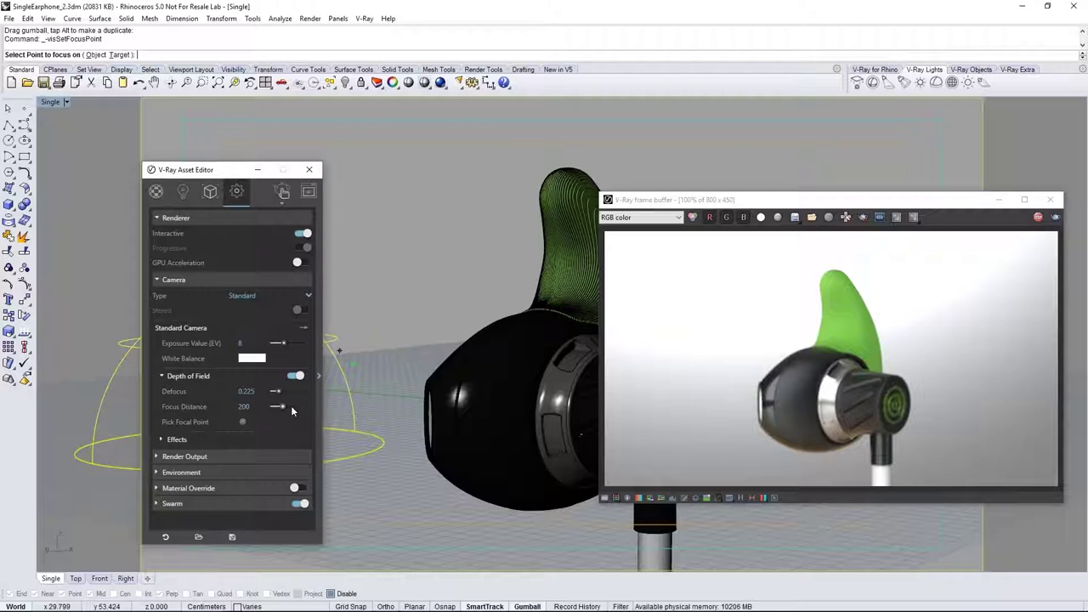
left_click(428, 381)
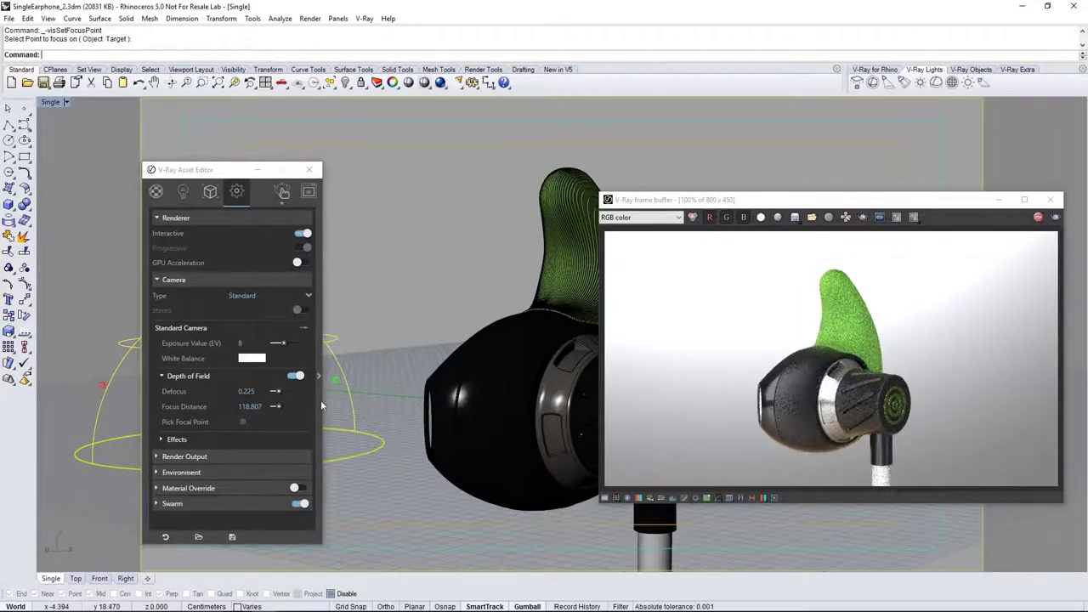
left_click(260, 391)
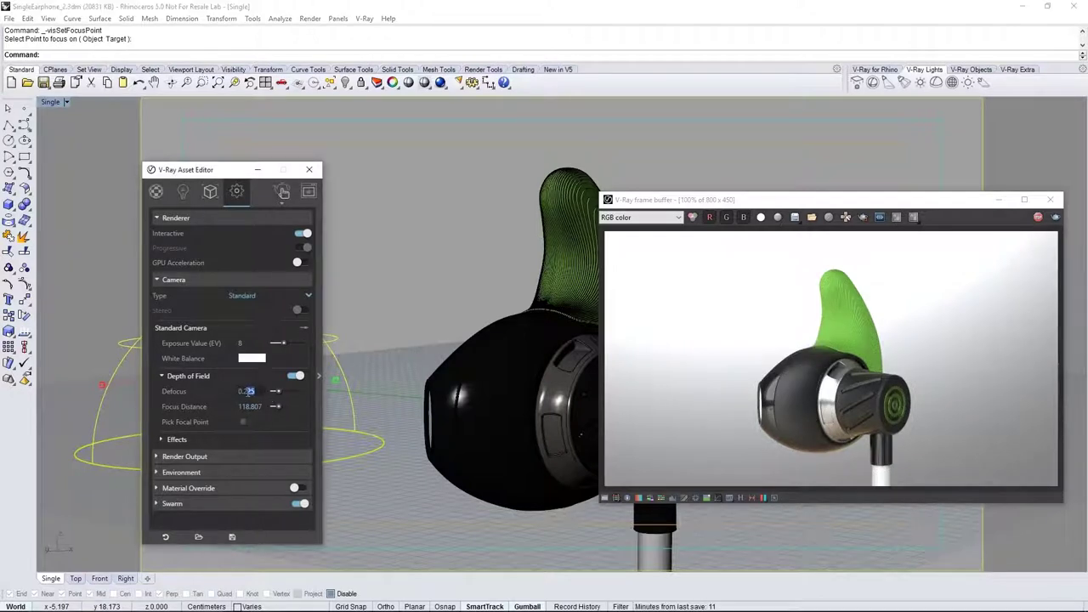
left_click_drag(260, 392, 242, 391)
type("35")
key("Return")
Set the render output to a 1:1 square aspect with image width 640.
left_click(259, 282)
left_click(259, 296)
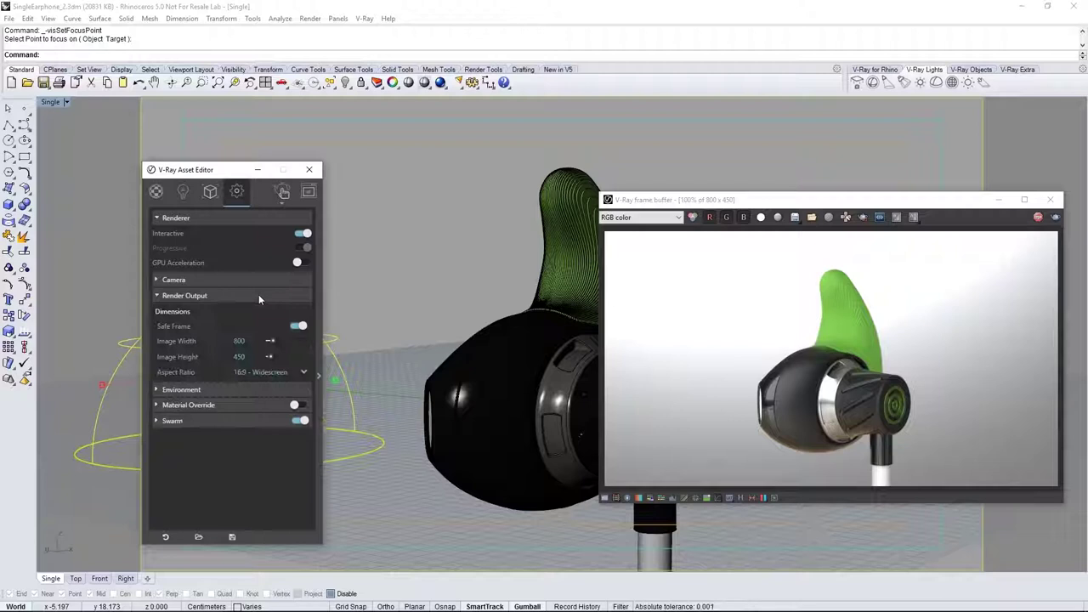
left_click(263, 374)
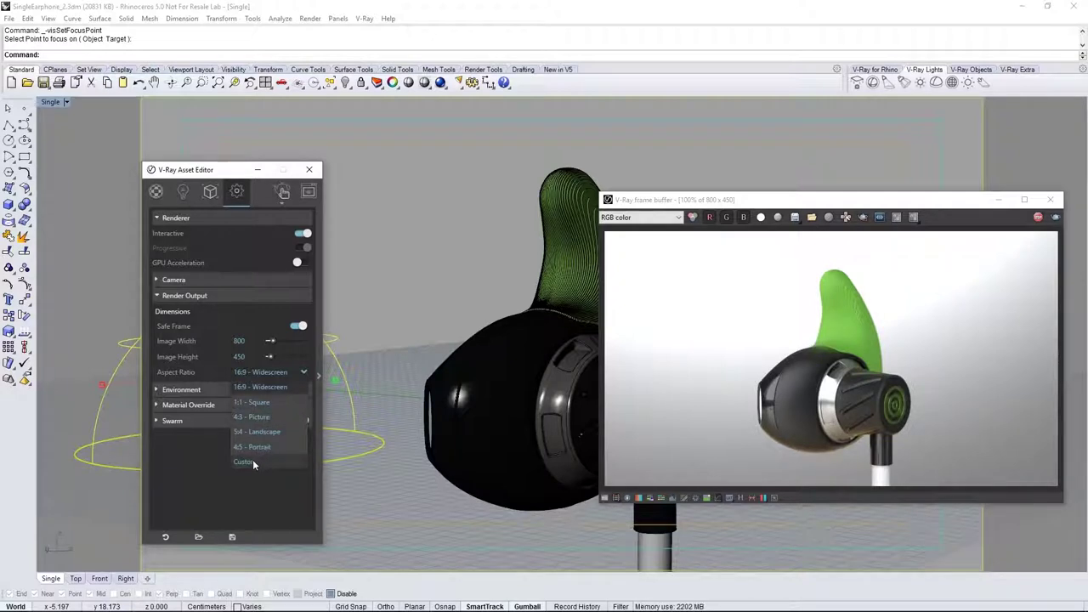
left_click(252, 403)
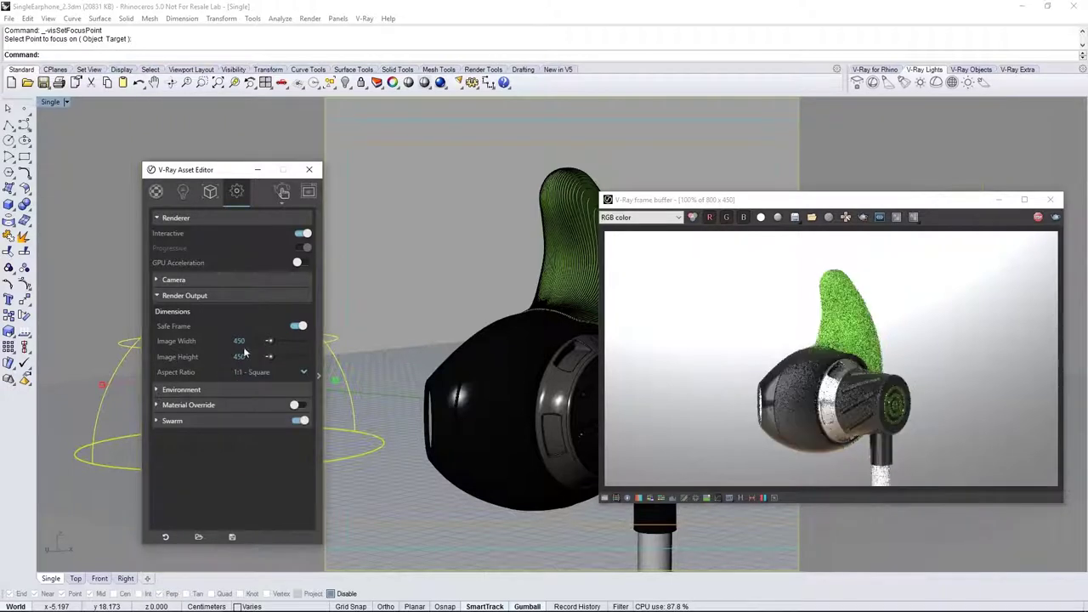
left_click(222, 342)
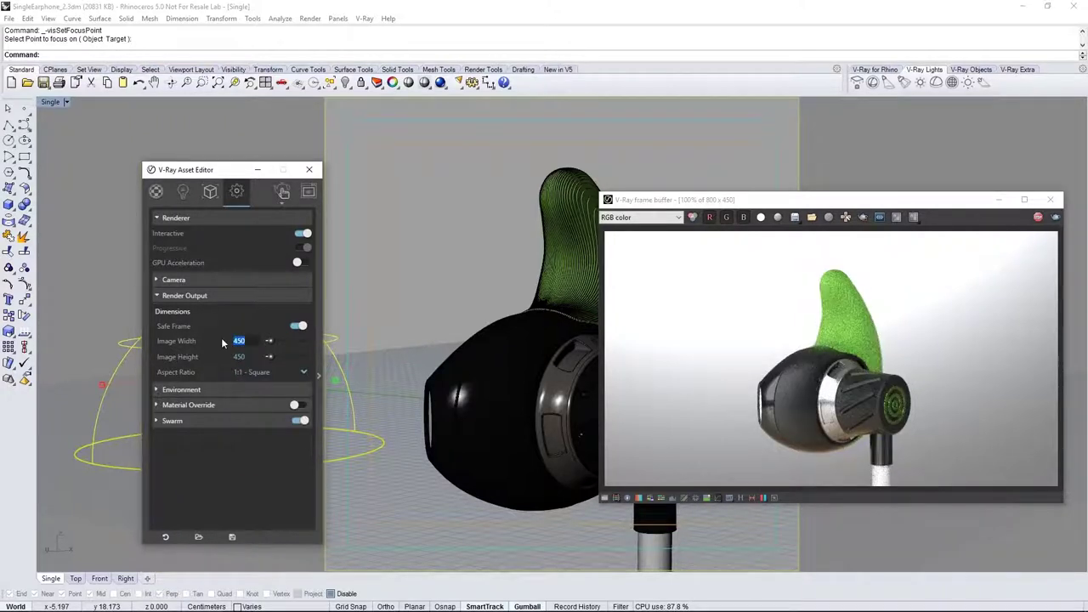
type("640")
key("Return")
Stop the interactive render and start a fresh render at 640 × 640.
left_click(1037, 219)
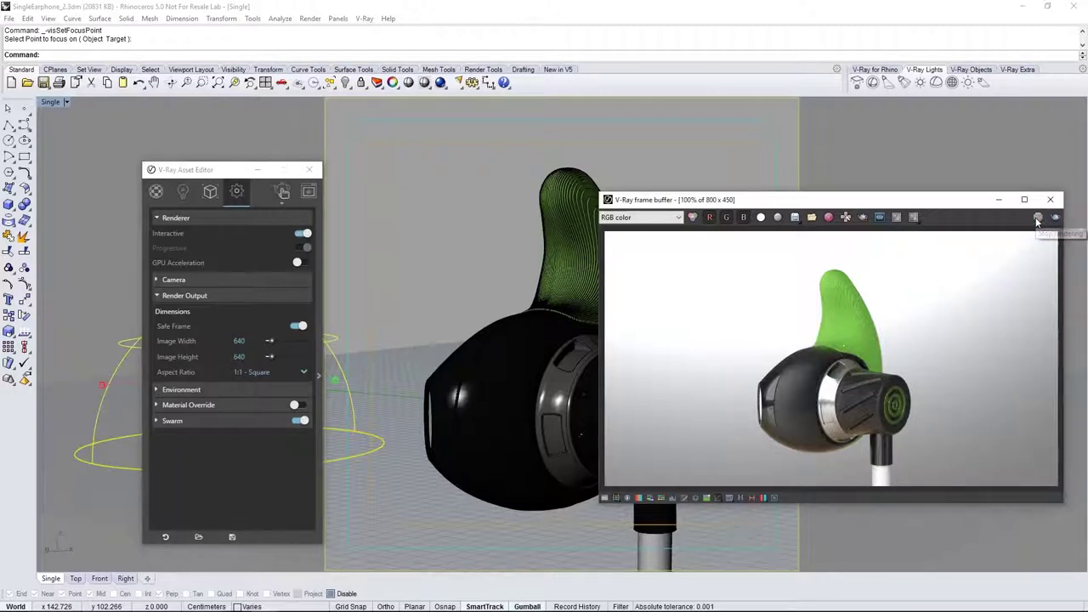
left_click(283, 192)
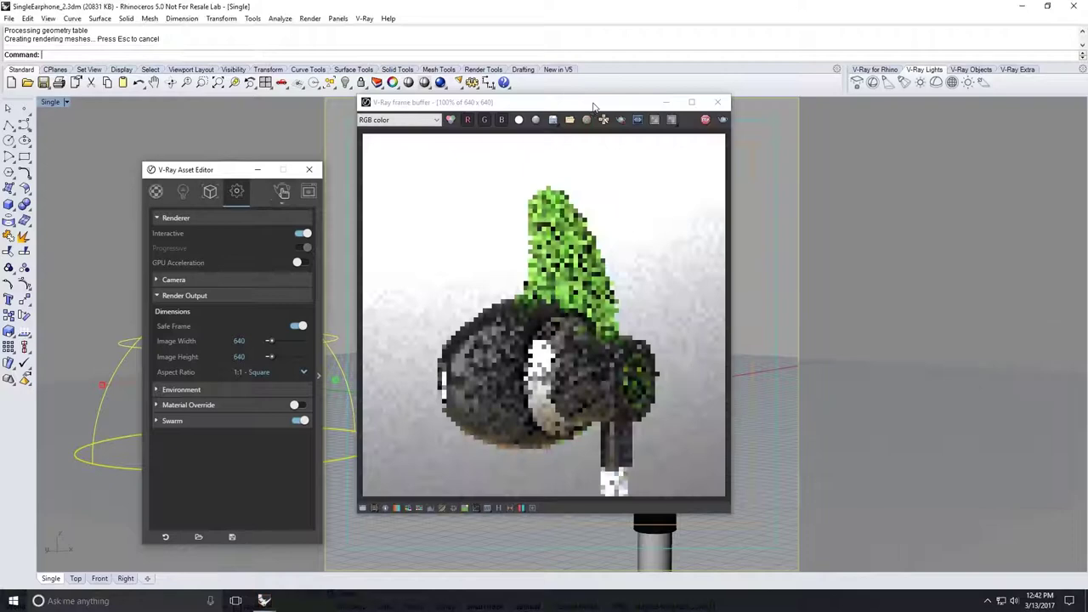
left_click_drag(598, 106, 918, 143)
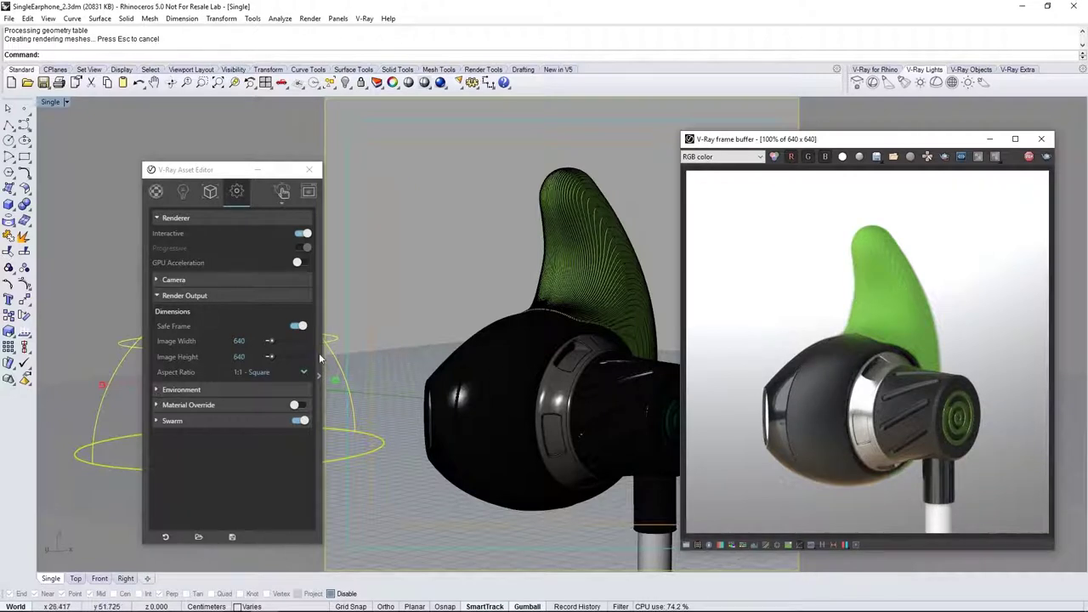
Load Background.jpg as the environment background bitmap.
left_click(226, 297)
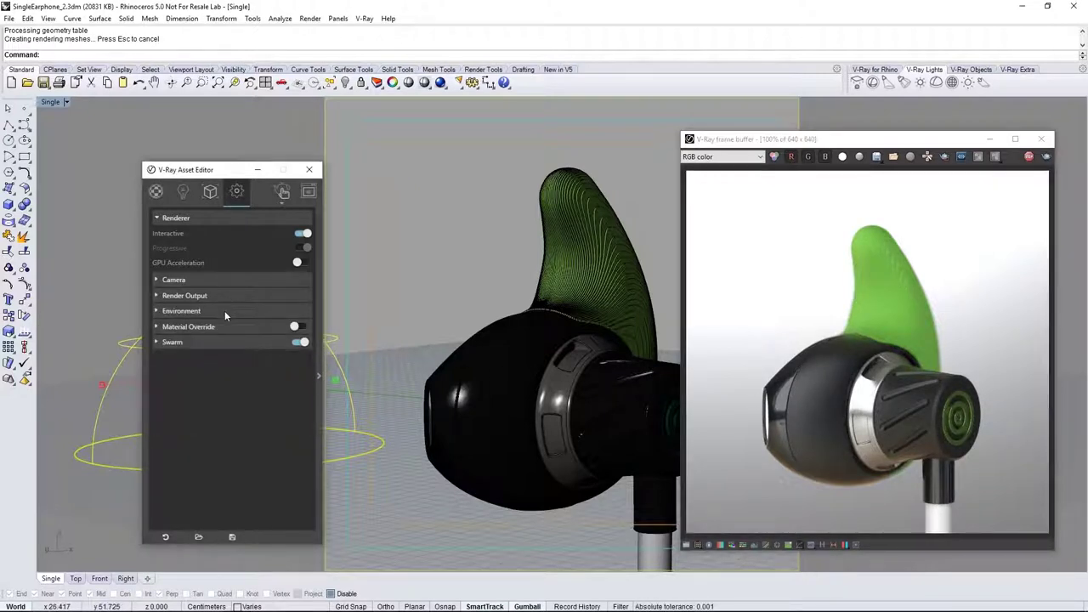
left_click(224, 310)
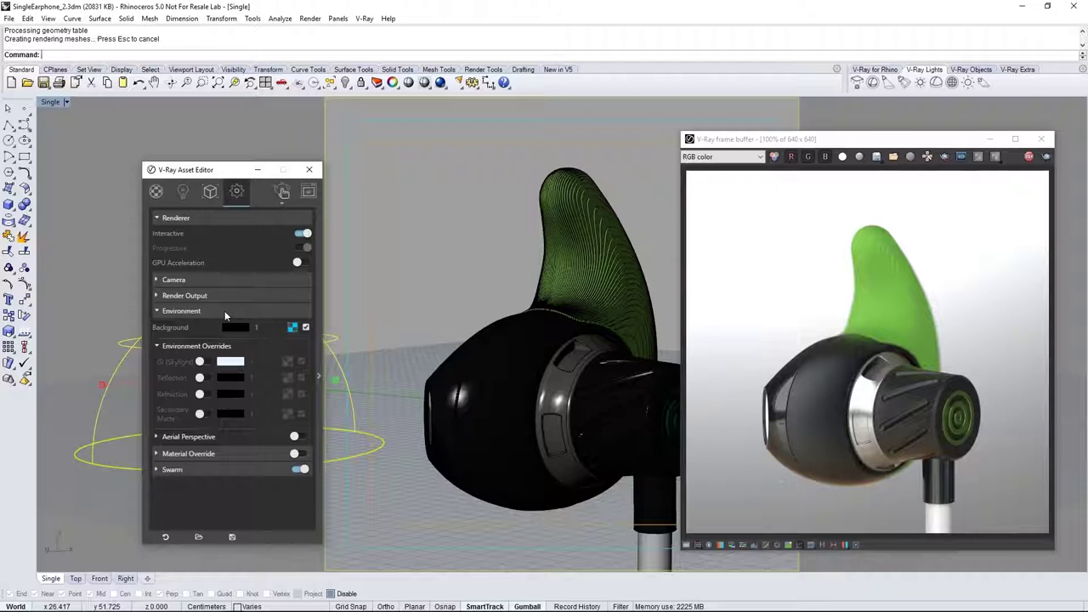
left_click(293, 329)
left_click_drag(473, 353, 543, 360)
left_click(491, 355)
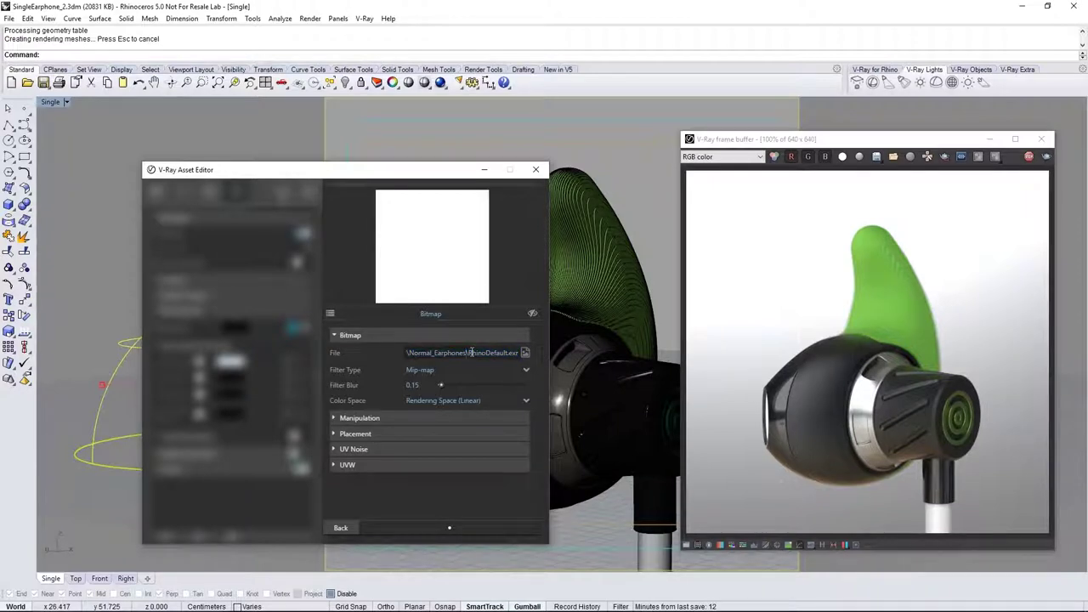
left_click(524, 354)
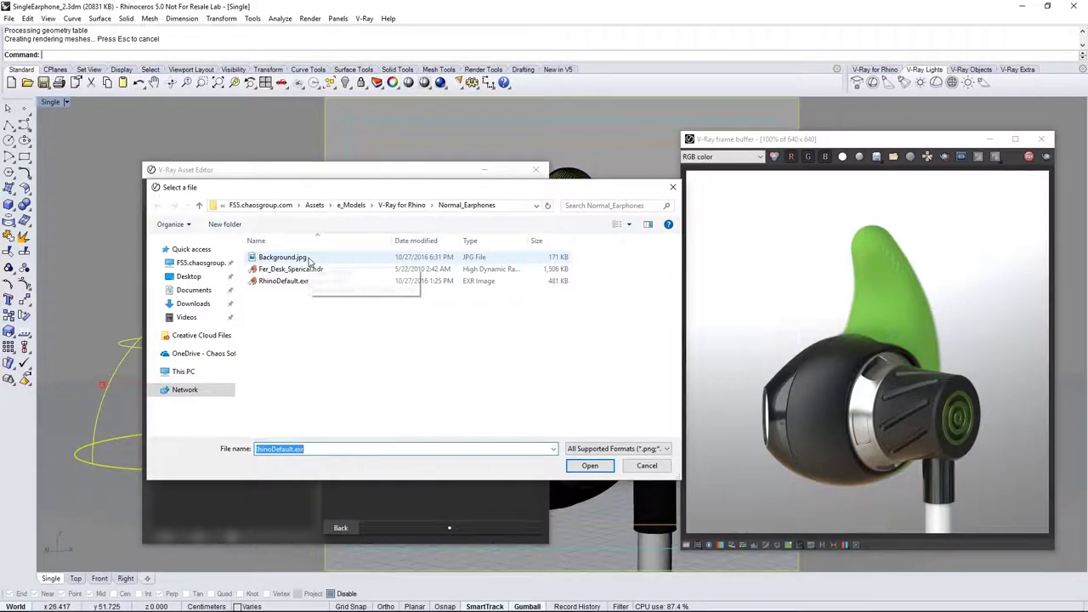
double_click(309, 260)
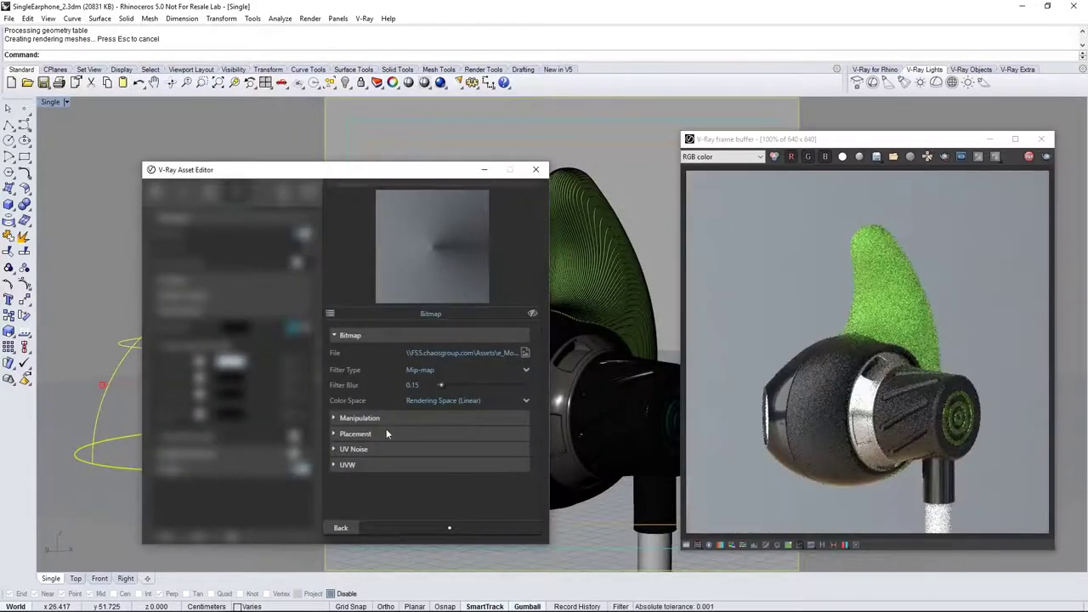
Set the backdrop's UVW Mapping Type to Screen and go back to the main settings.
left_click(379, 466)
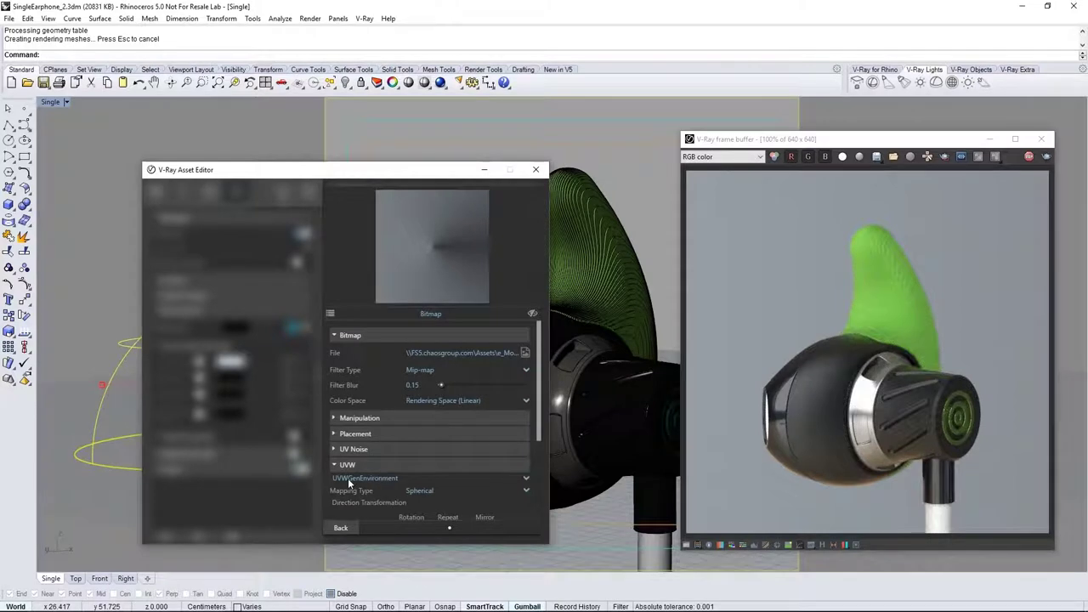
left_click(423, 492)
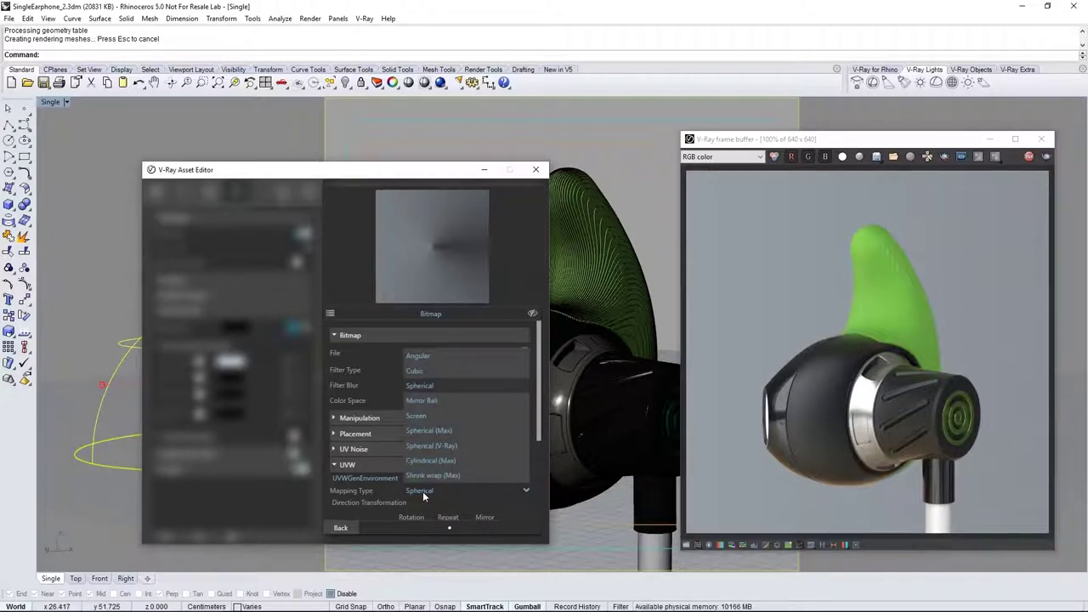
left_click(425, 417)
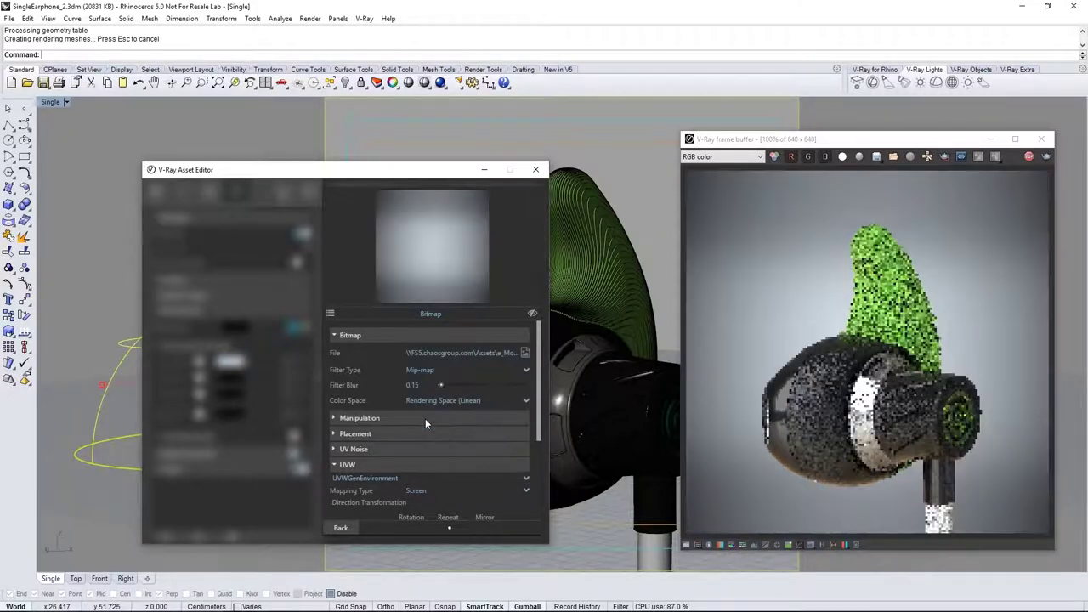
left_click(341, 527)
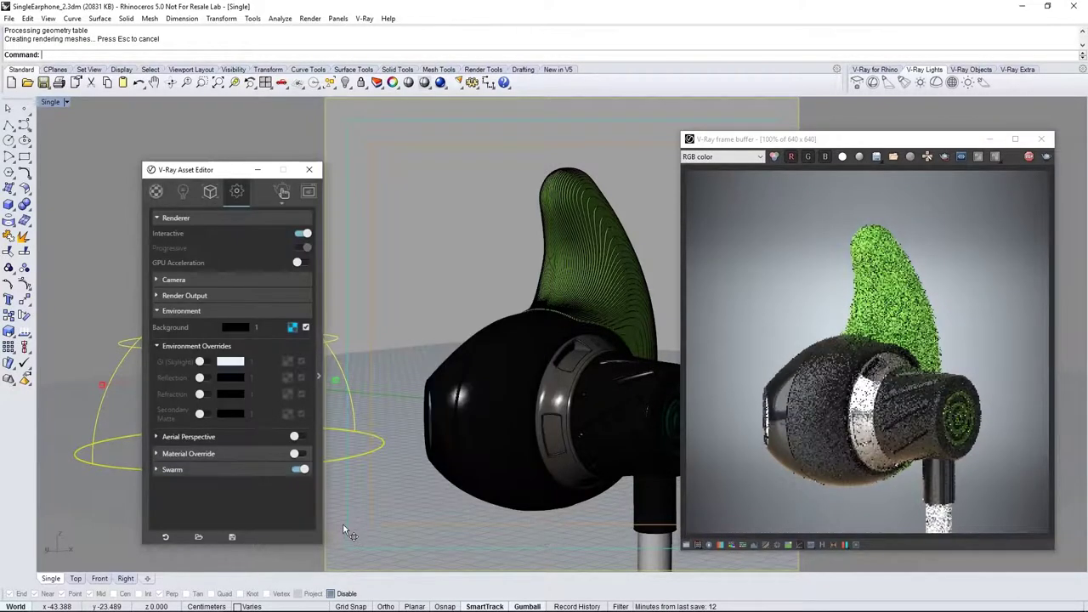
Turn off Interactive for progressive rendering and raise Quality to High.
left_click(257, 310)
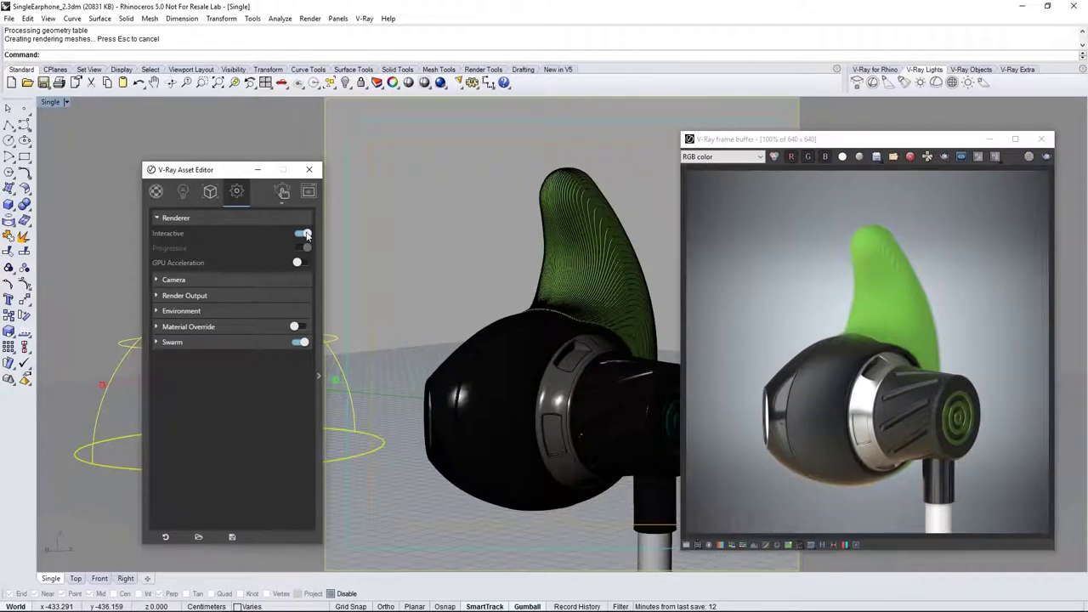
left_click(307, 234)
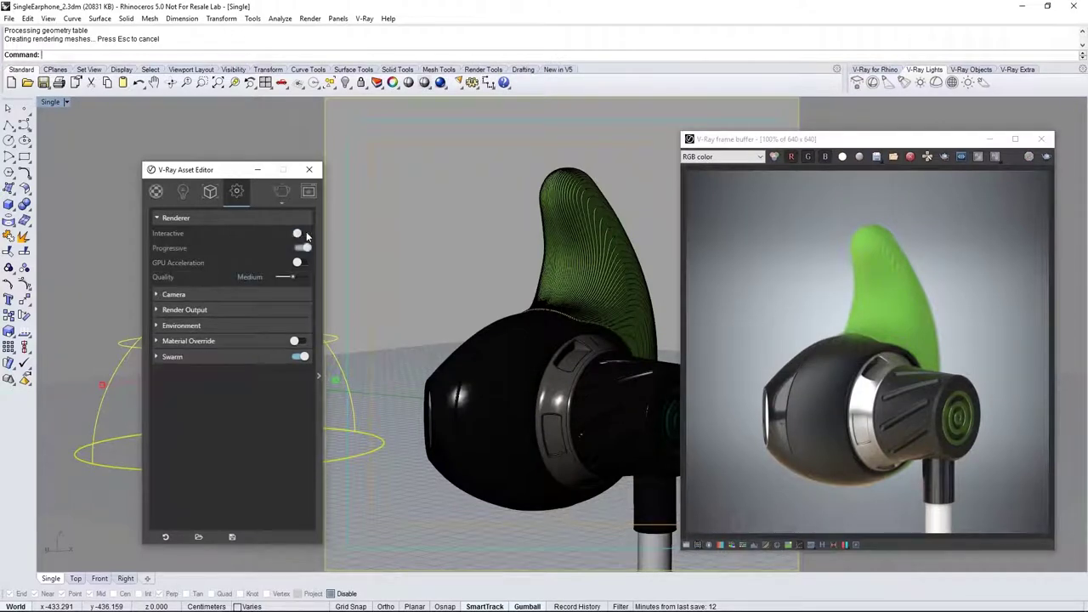
left_click_drag(294, 278, 302, 282)
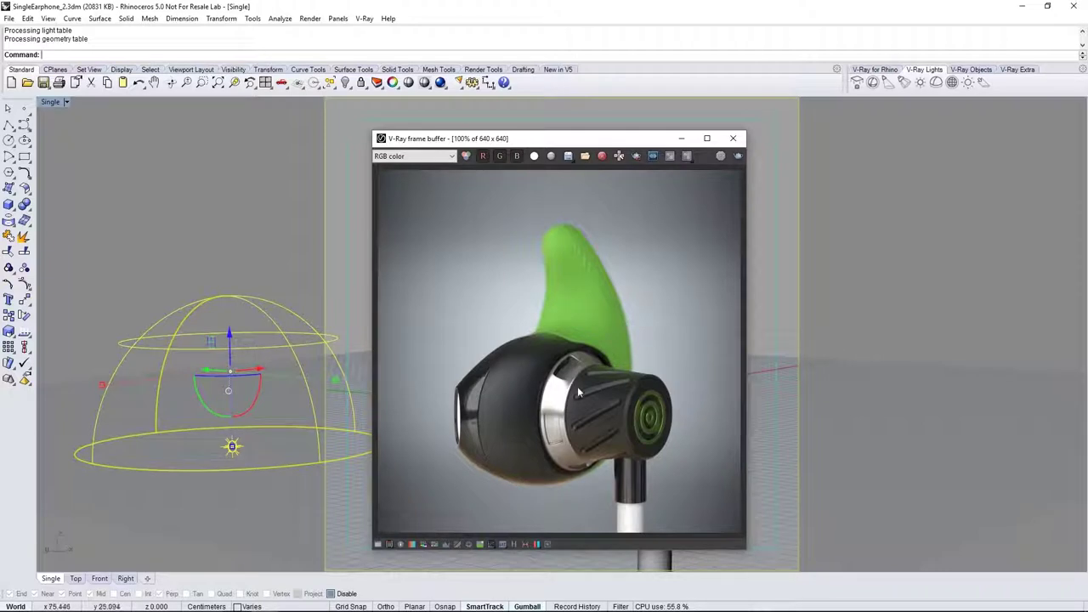
Enable the Exposure correction and lower Highlight Burn to soften bright areas.
left_click(379, 545)
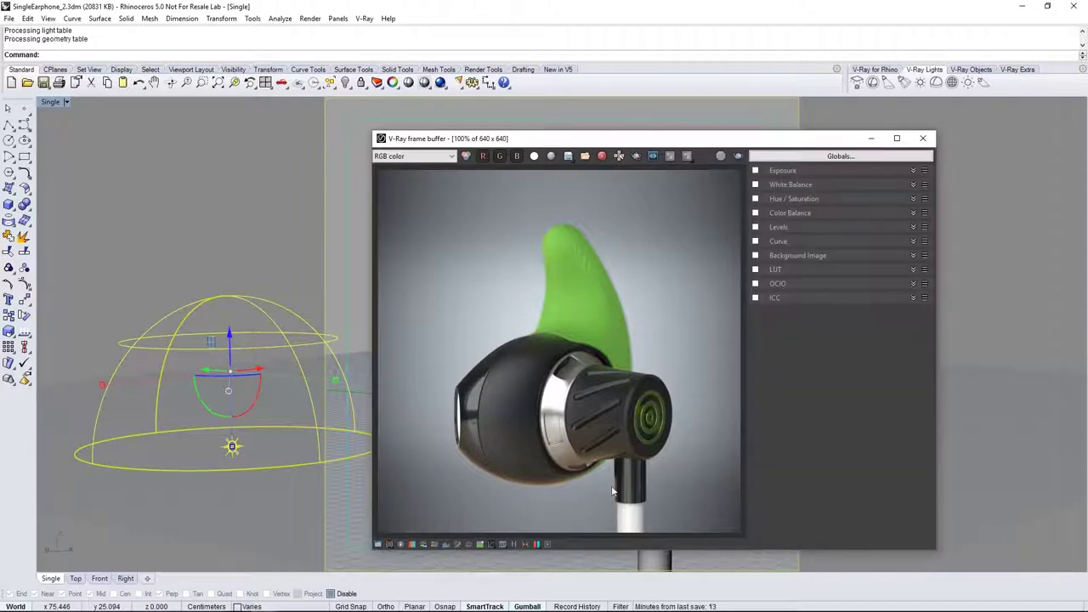
left_click(914, 171)
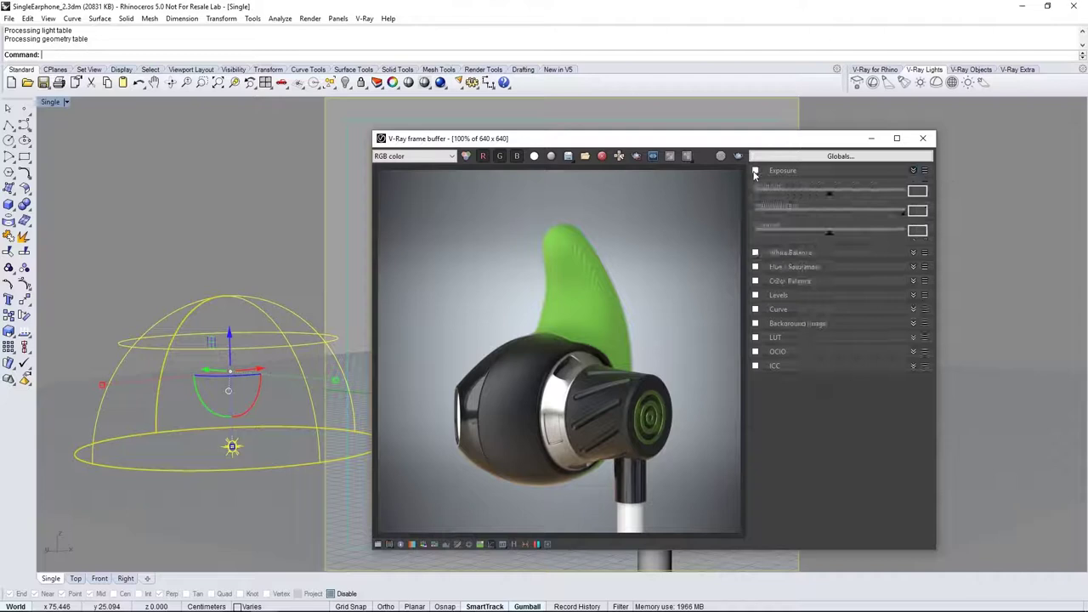
left_click(755, 171)
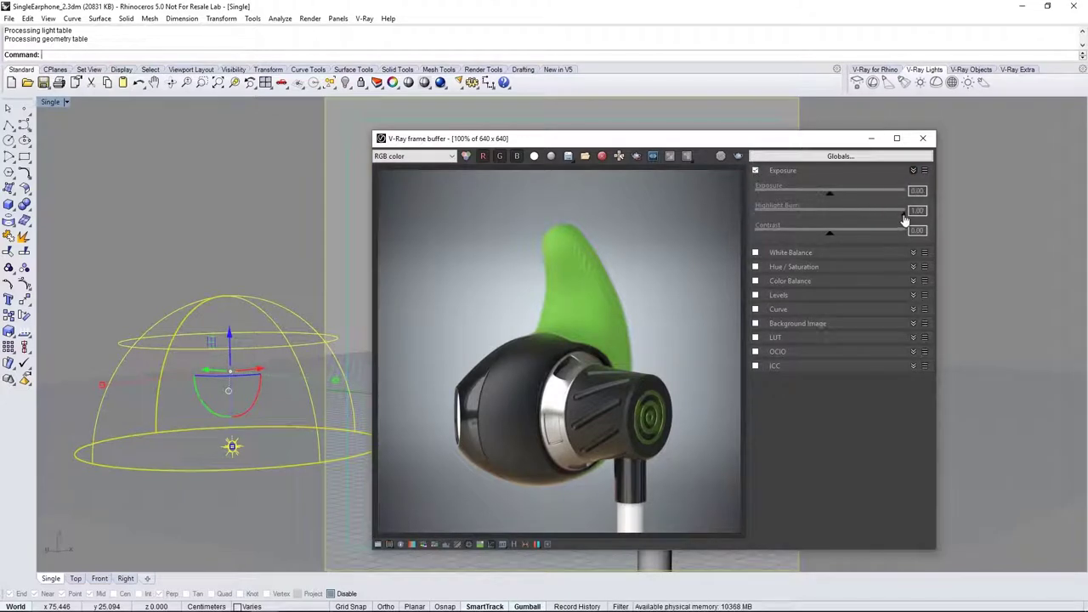
left_click_drag(904, 220, 860, 218)
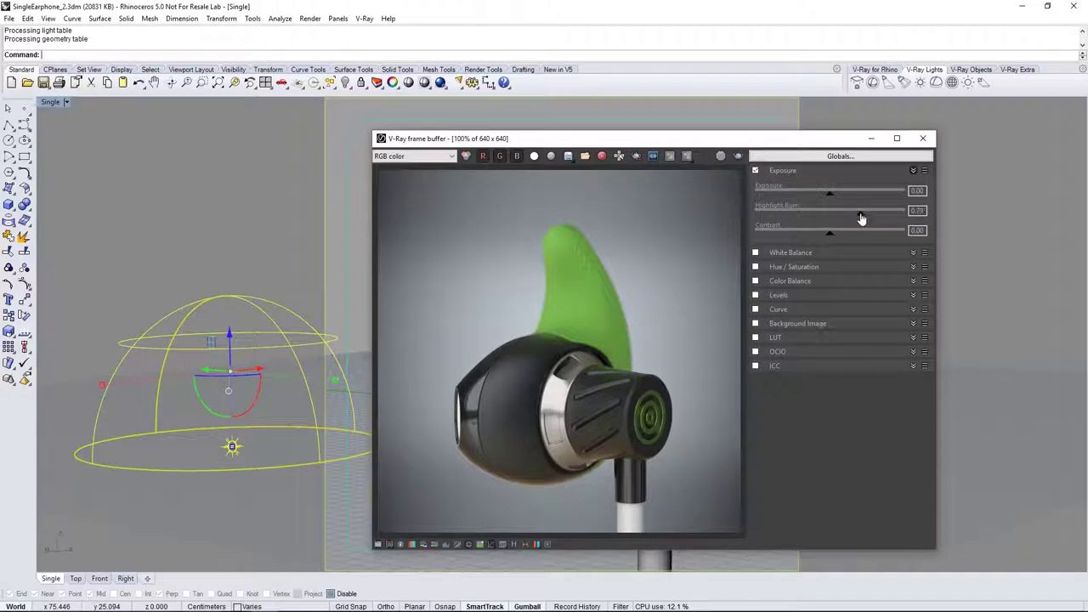
left_click(913, 171)
Enable Color Balance on Shadows with Cyan/Red set to -0.02.
left_click(913, 213)
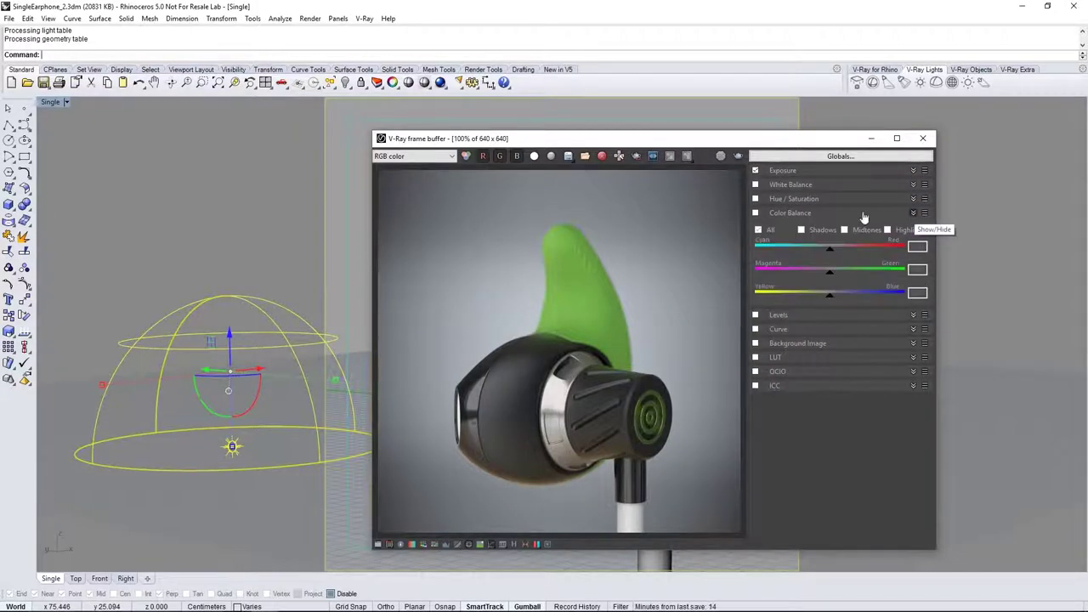
left_click(756, 213)
left_click(801, 229)
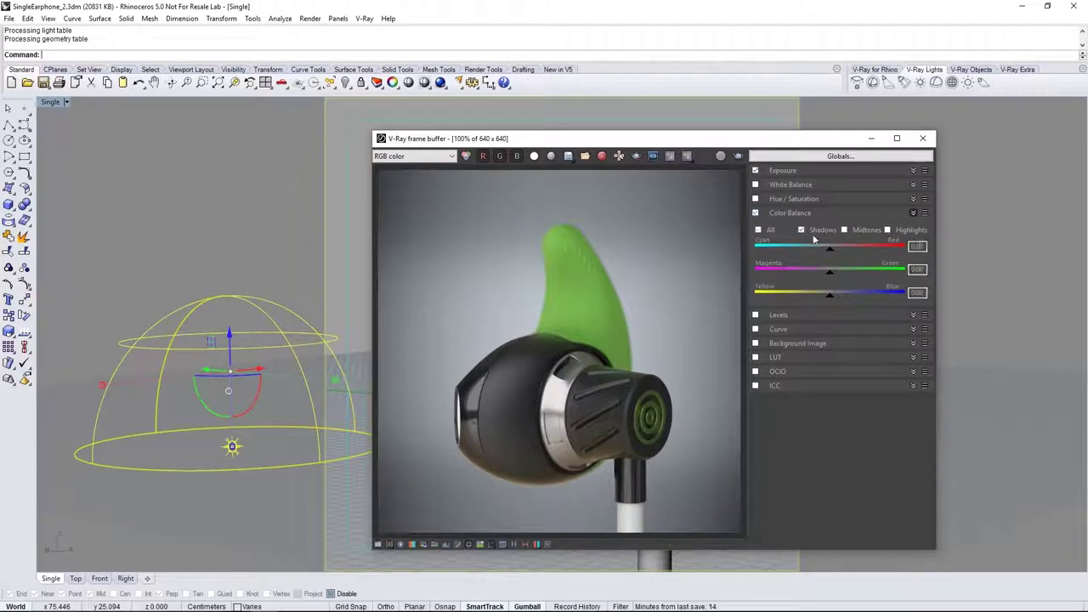
double_click(916, 245)
key("BackSpace")
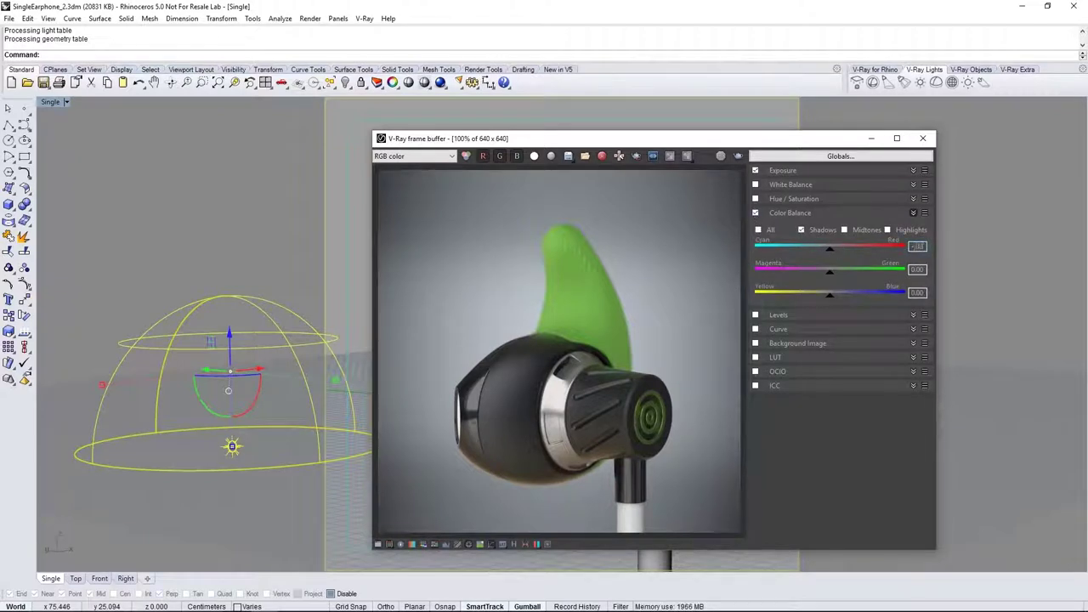
type("-0.02")
double_click(916, 292)
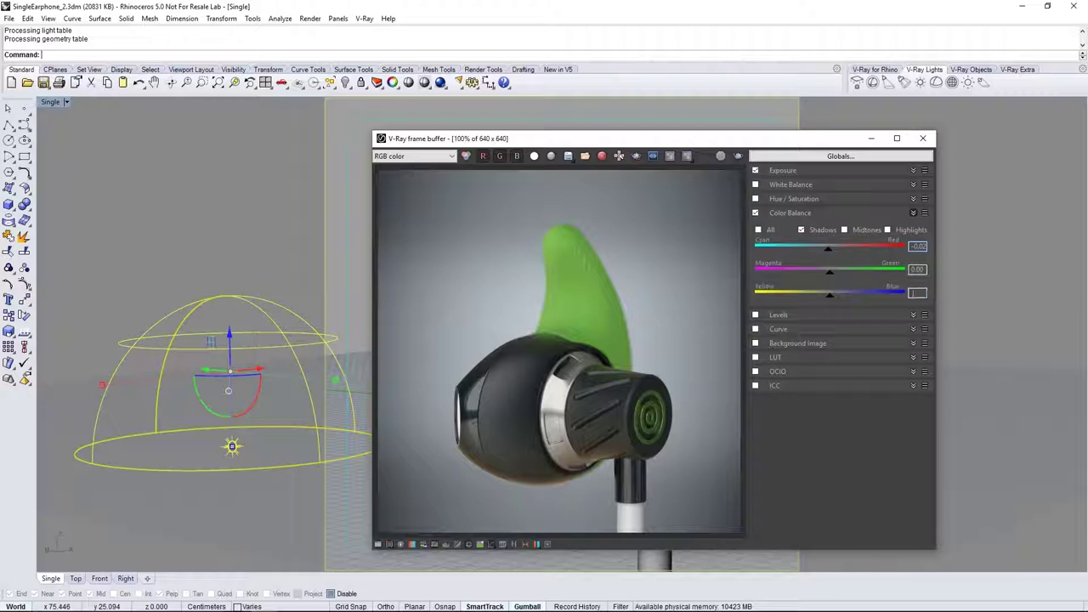
left_click(913, 212)
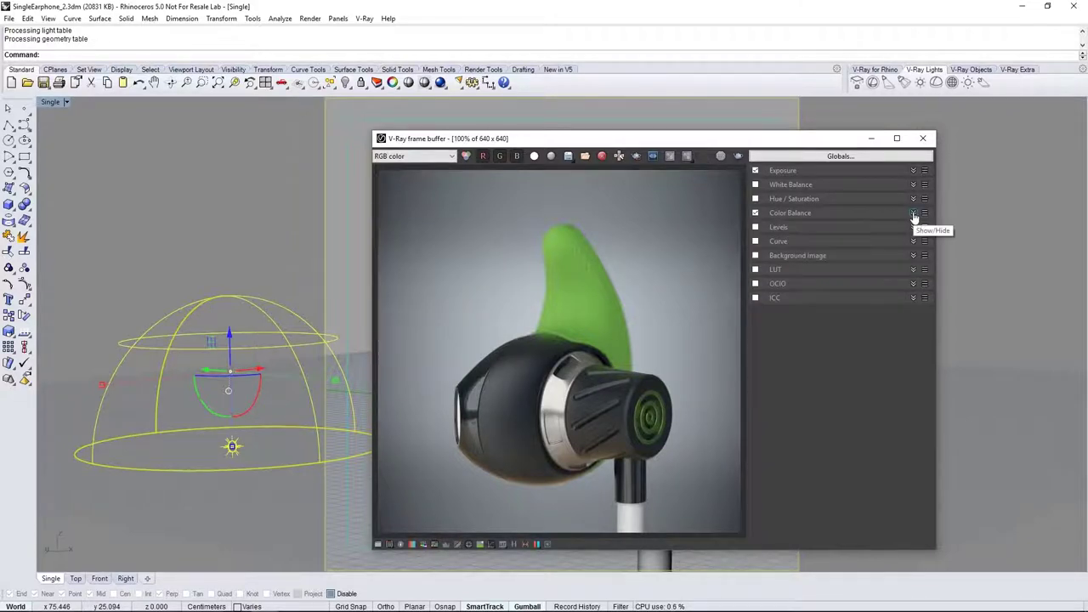
Enable the Curve correction and shape an S-curve for more contrast.
left_click(914, 242)
left_click(755, 241)
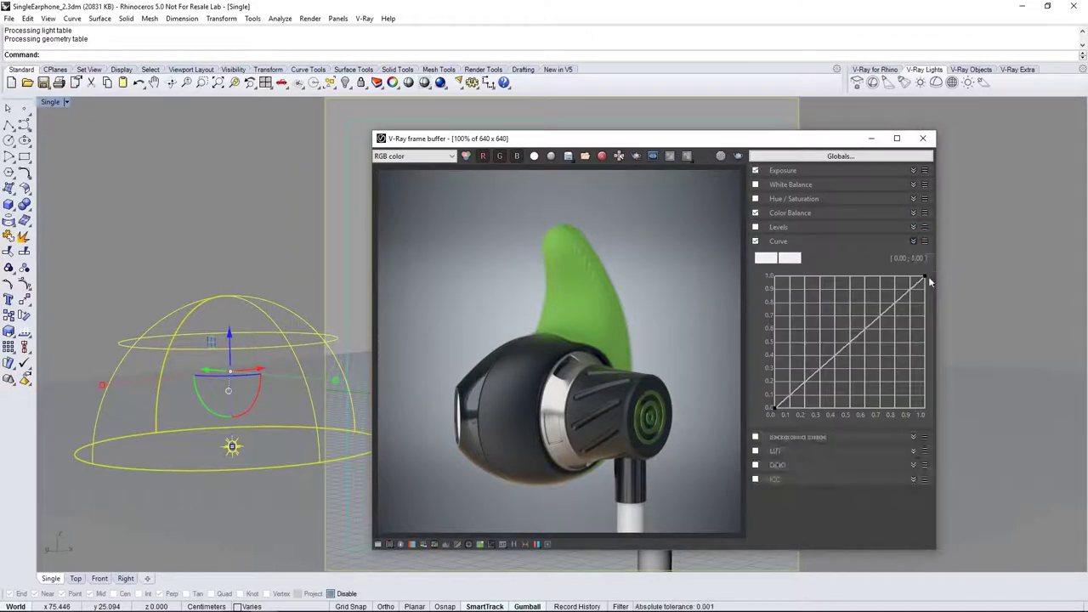
left_click_drag(925, 277, 868, 296)
left_click_drag(771, 407, 828, 377)
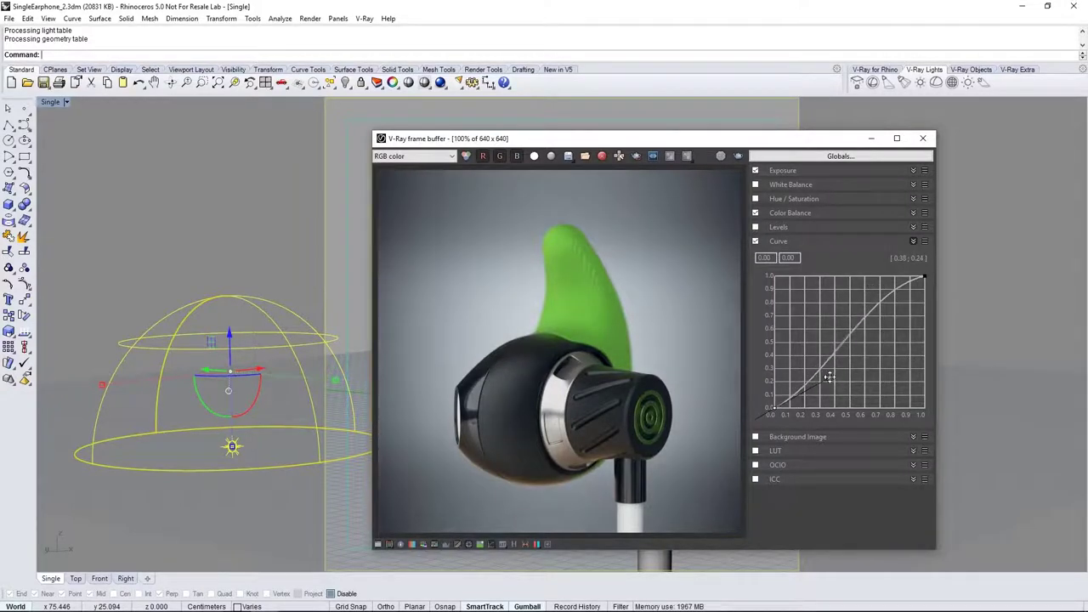
left_click(915, 241)
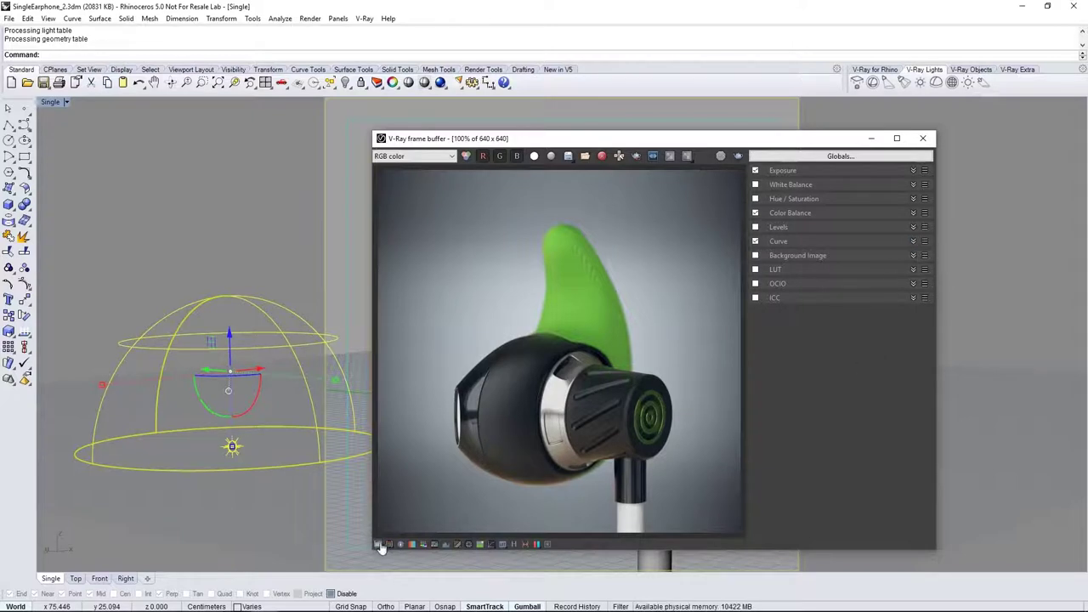
Toggle off Show Corrections Control at the frame buffer's bottom-left.
left_click(379, 545)
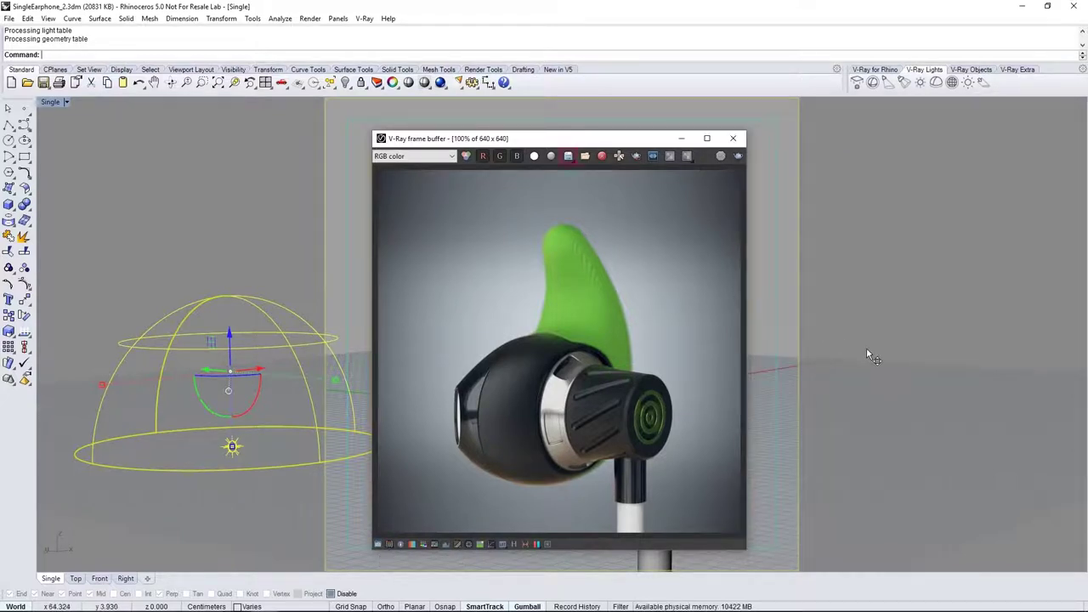